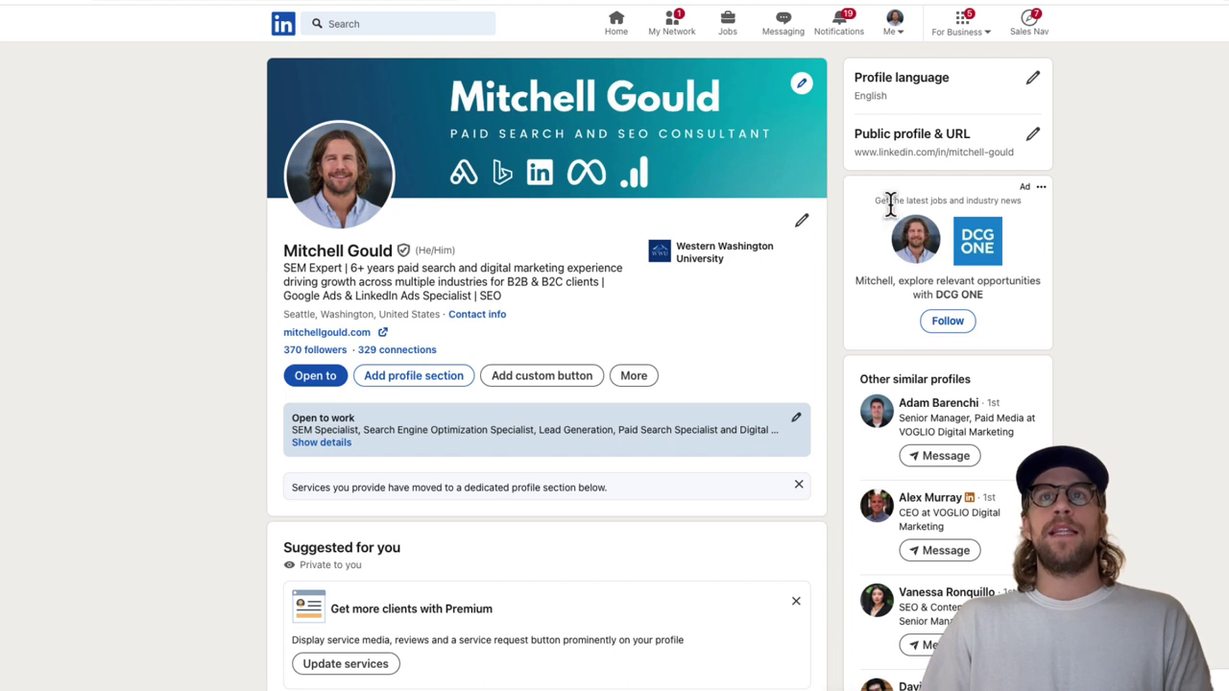
- Review the Follower ad example, then select the Follower row 13 in the objectives chart
drag(891, 199, 989, 199)
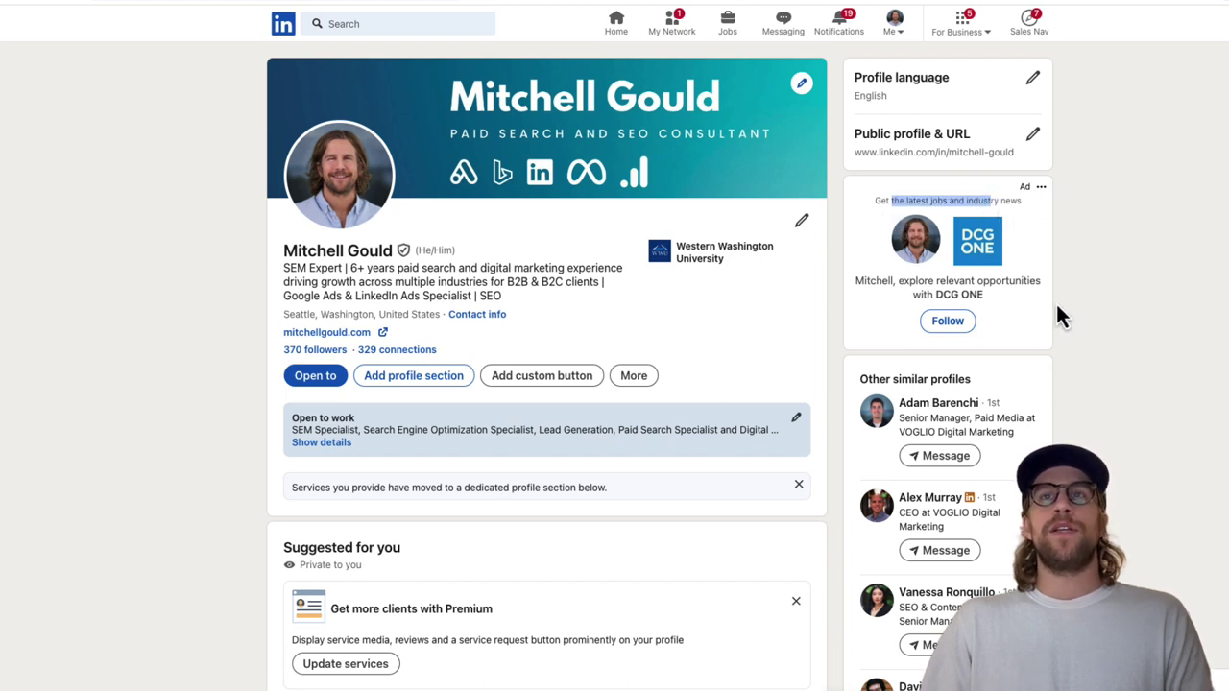
click(937, 294)
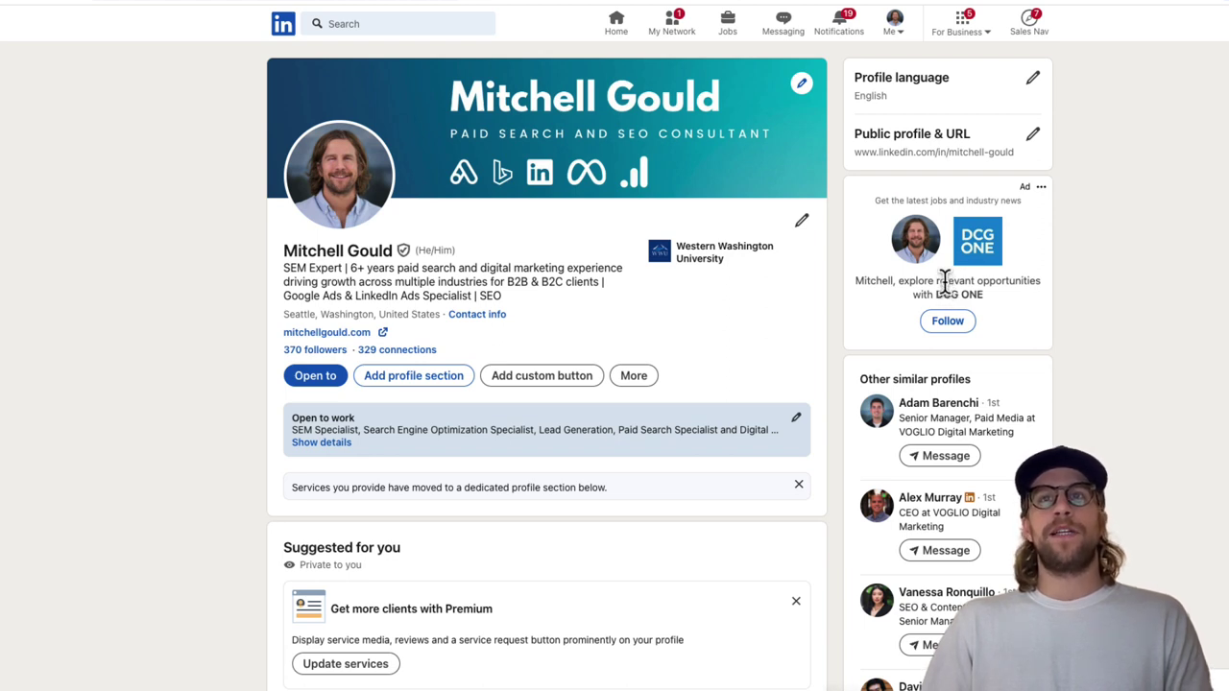
click(947, 323)
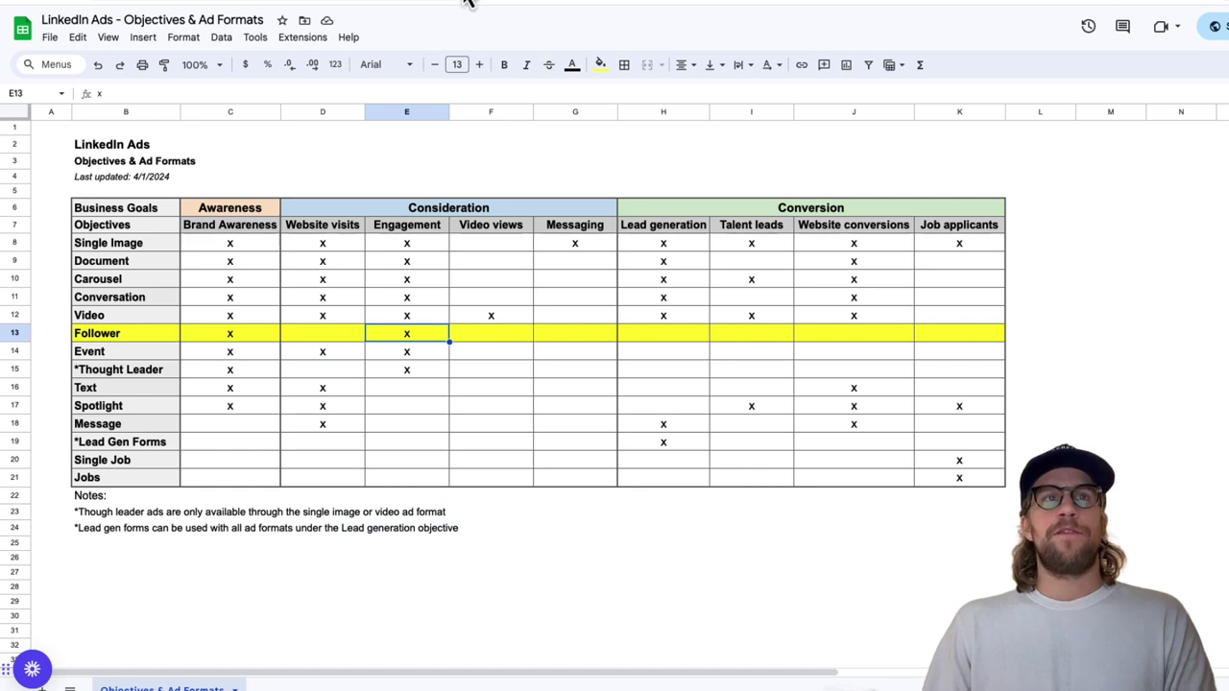
click(13, 333)
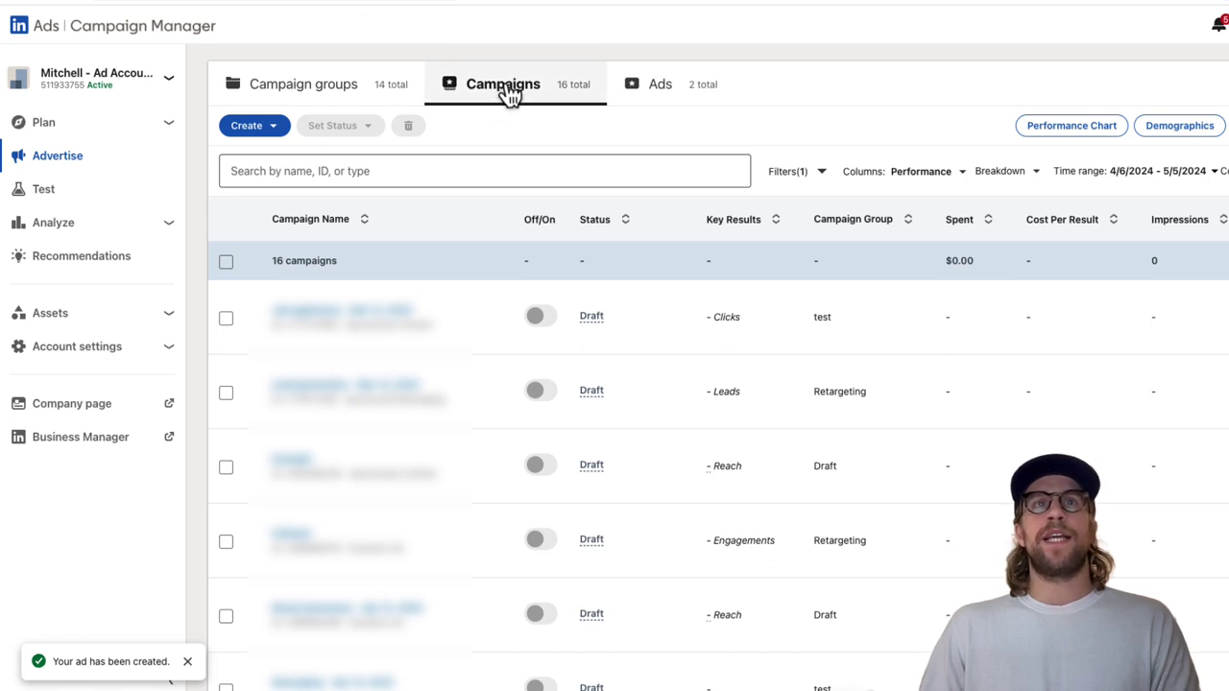
- Create a campaign in a new group named 'Prospecting' with Group Objective off, then focus its start date
click(274, 130)
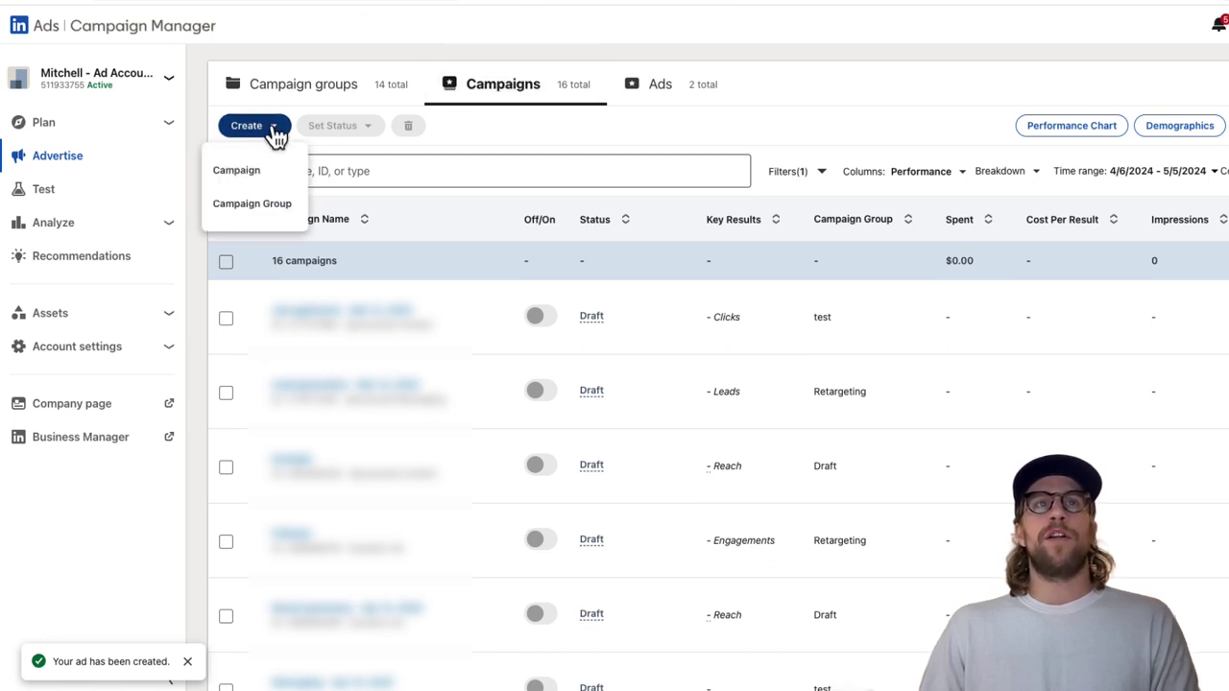
click(242, 173)
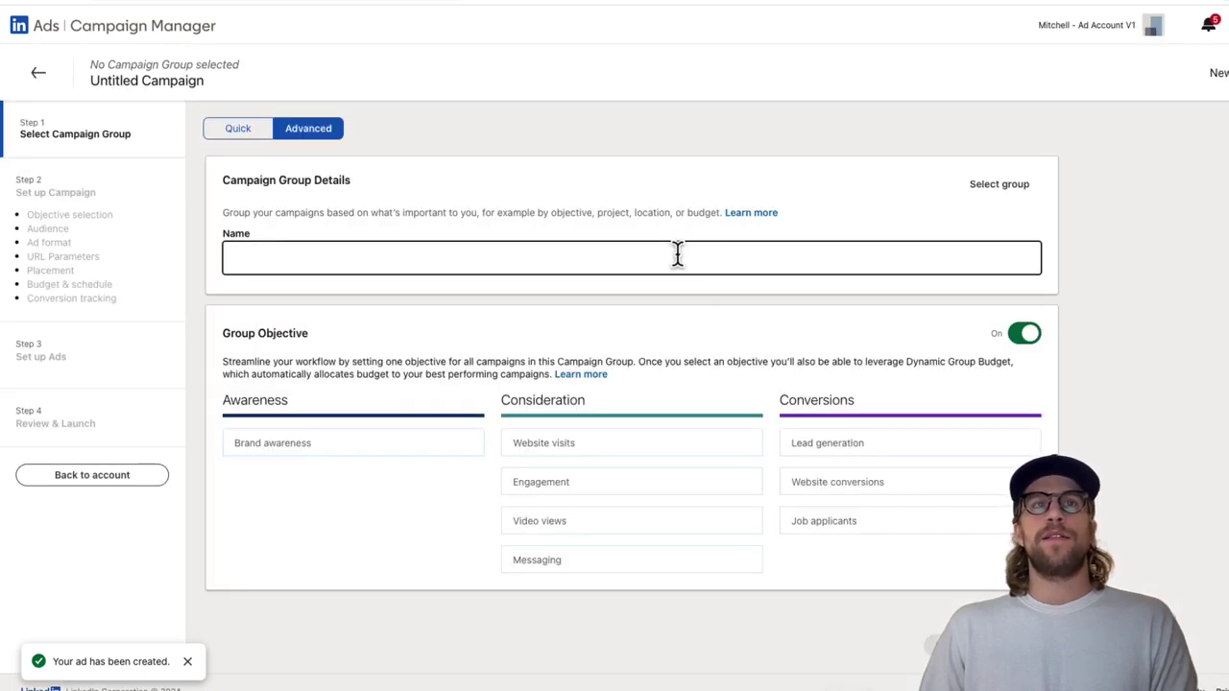
click(677, 252)
text(P)
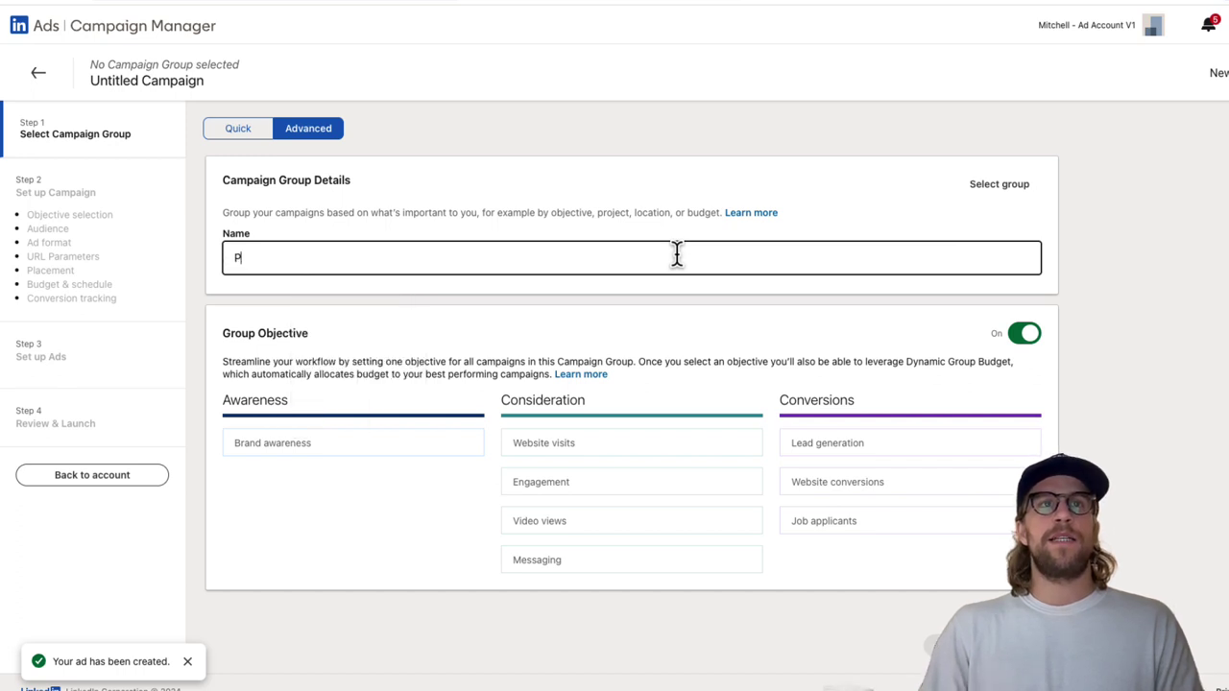
text(rospecting)
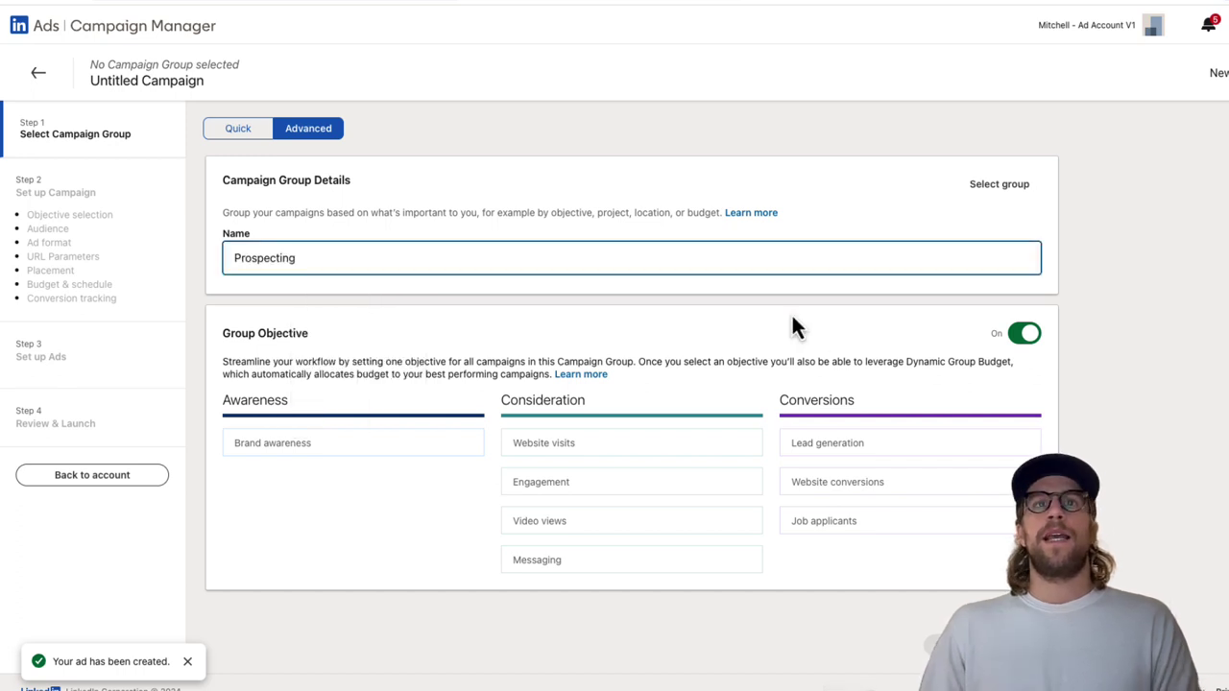
click(1026, 336)
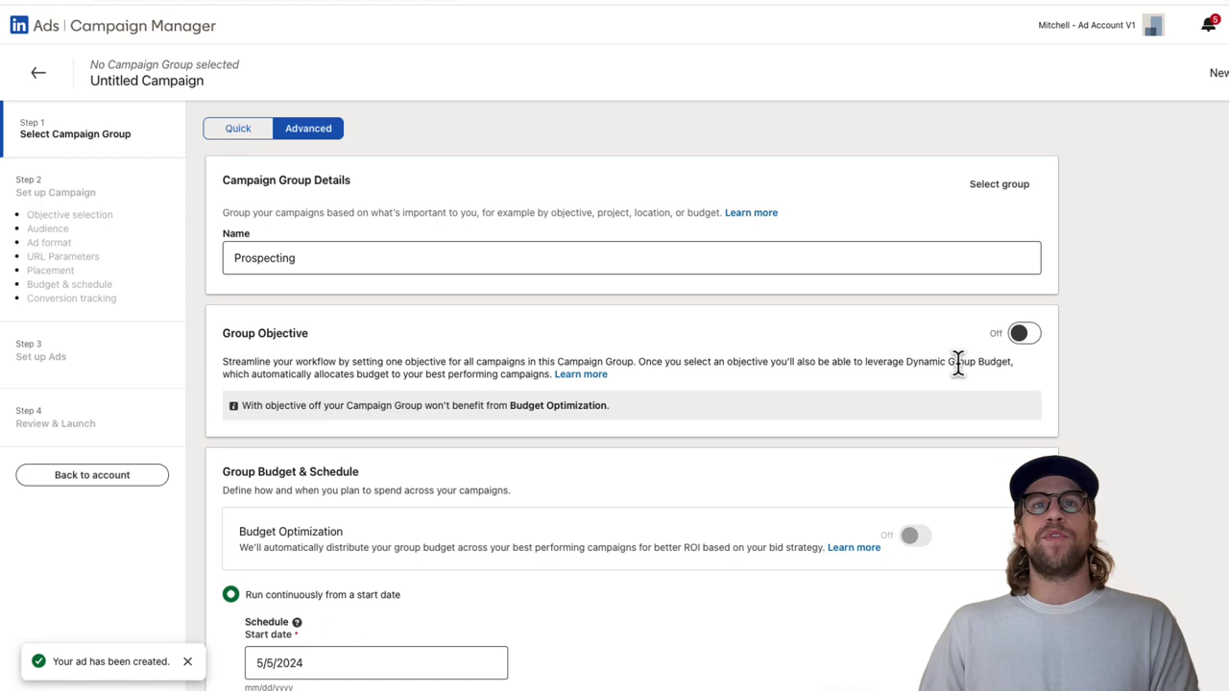
scroll(955, 359, down, 2)
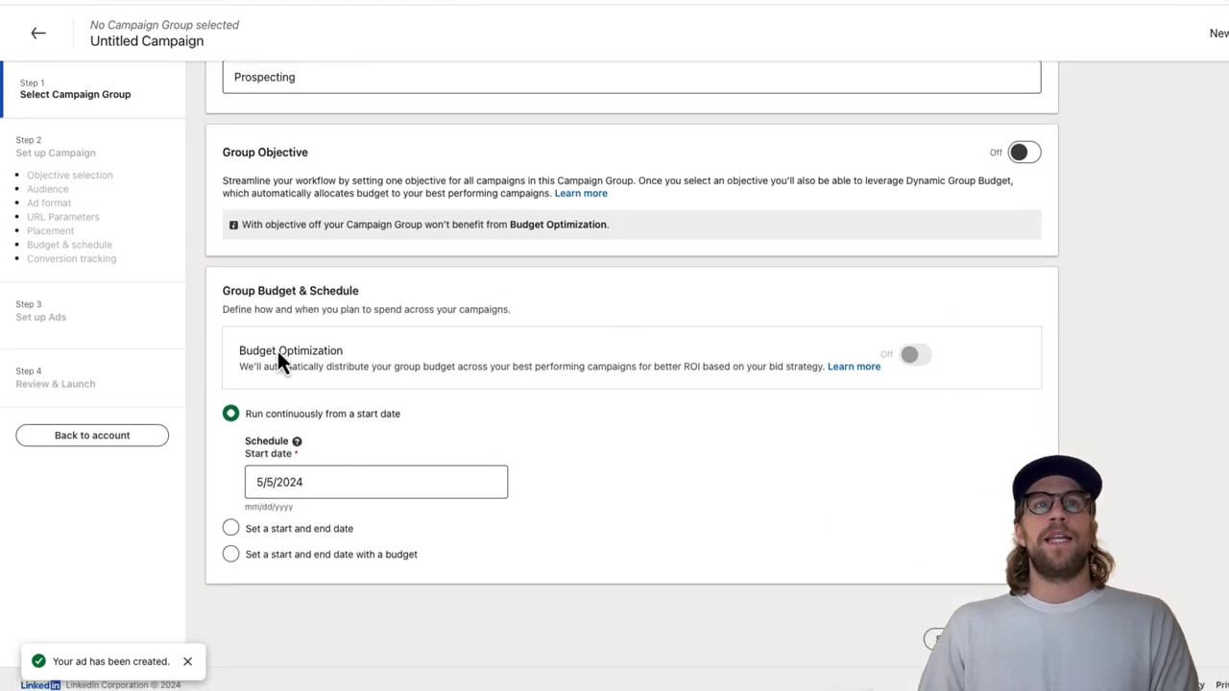
click(301, 488)
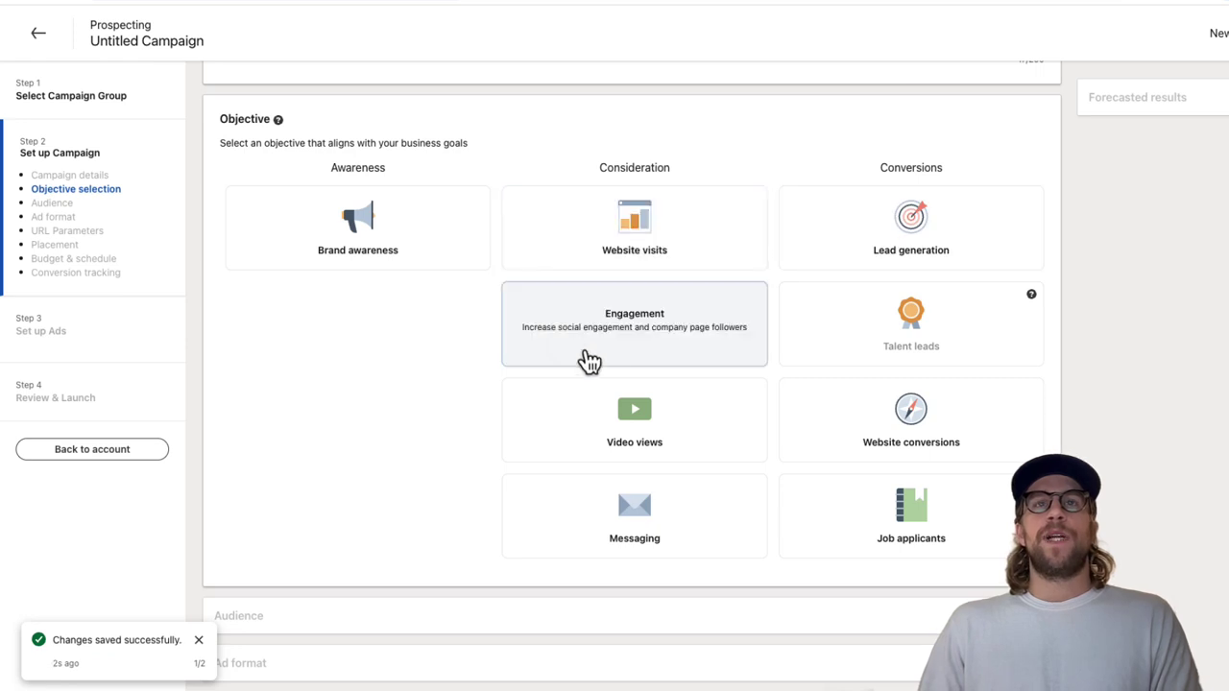
- Choose the Engagement objective and rename the campaign 'Follower Campaign'
click(651, 351)
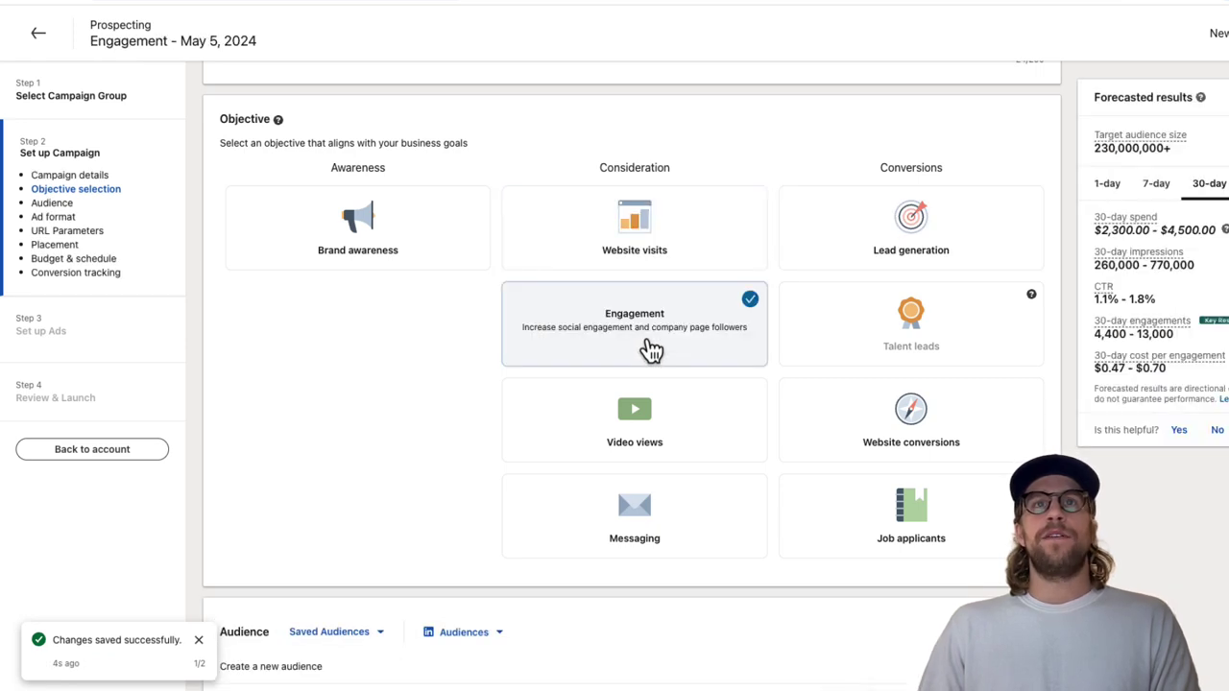
scroll(651, 352, up, 2)
drag(379, 169, 176, 163)
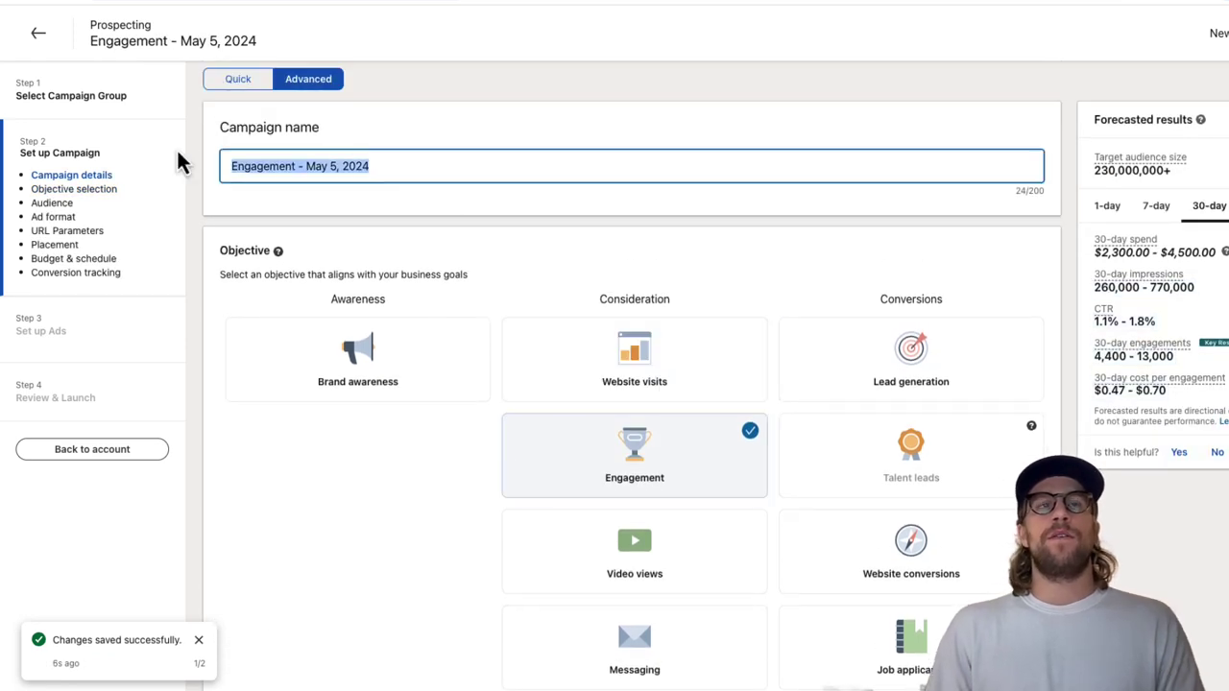
text(Follower )
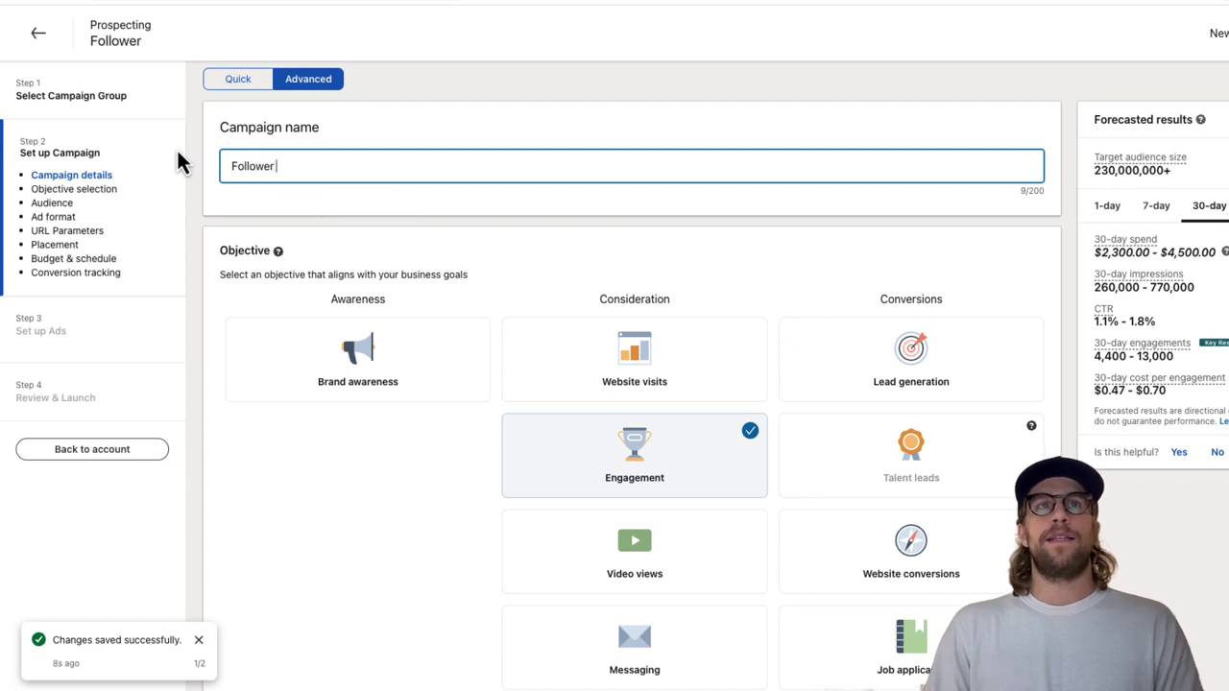
text(Campaign)
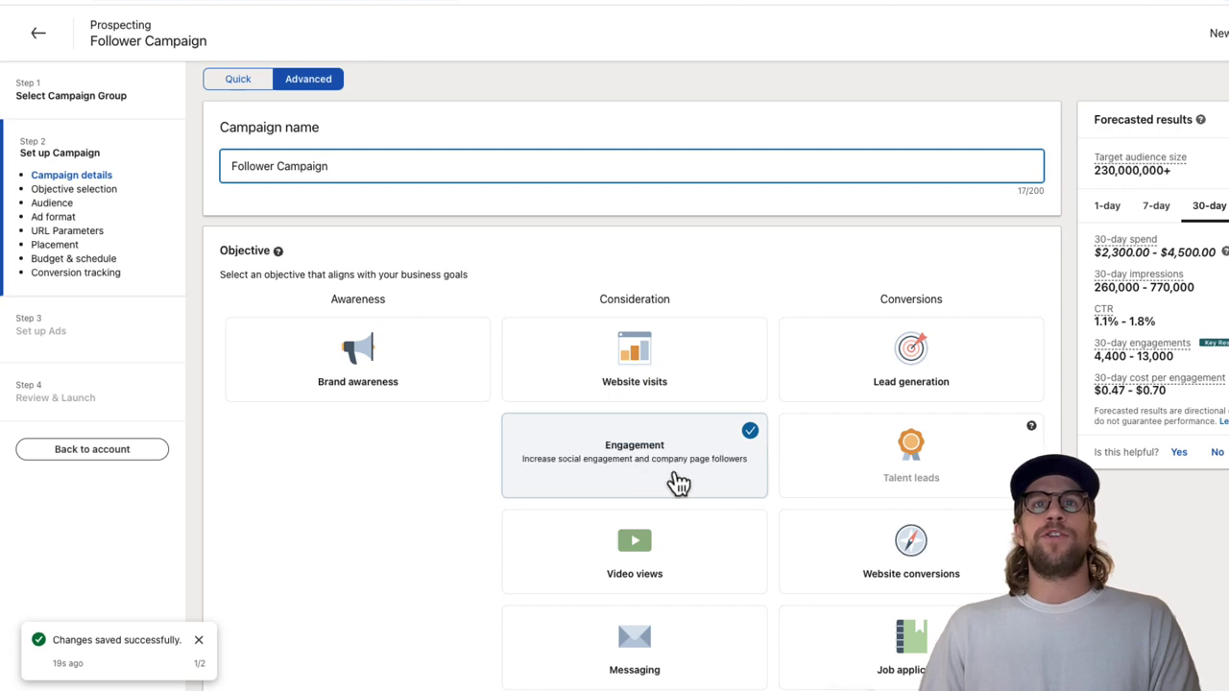
- Set the United States location targeting to Permanent location only
scroll(615, 480, down, 4)
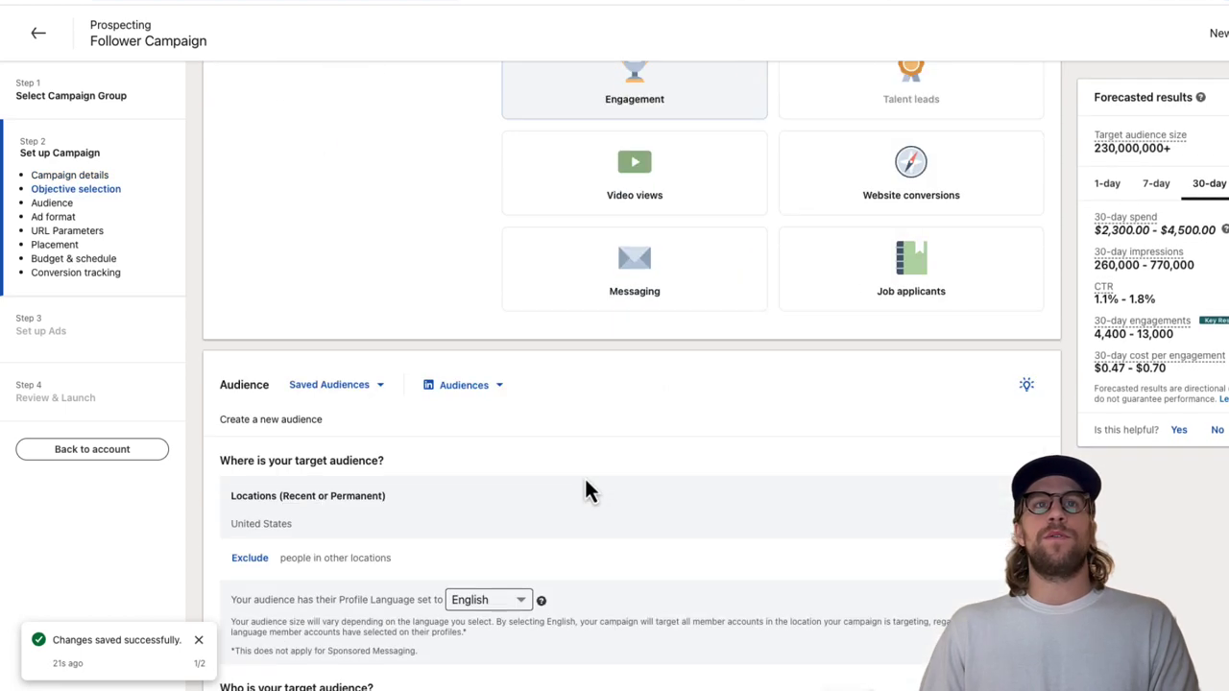
scroll(588, 488, down, 4)
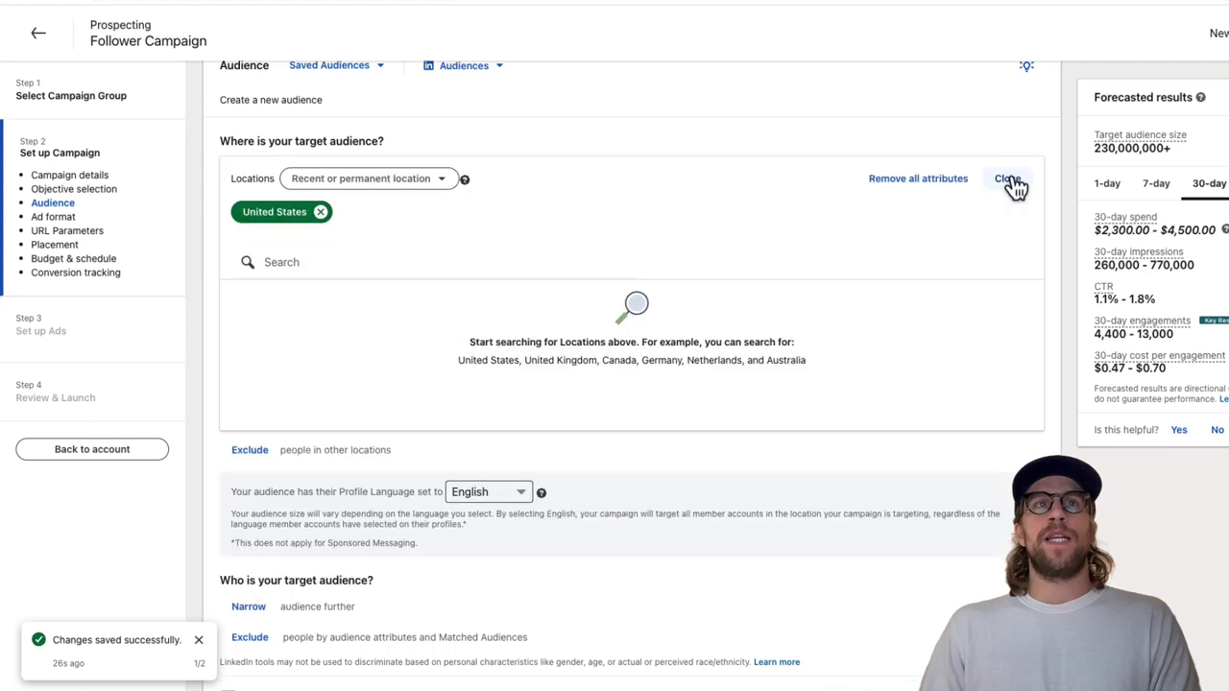
click(1020, 178)
click(400, 180)
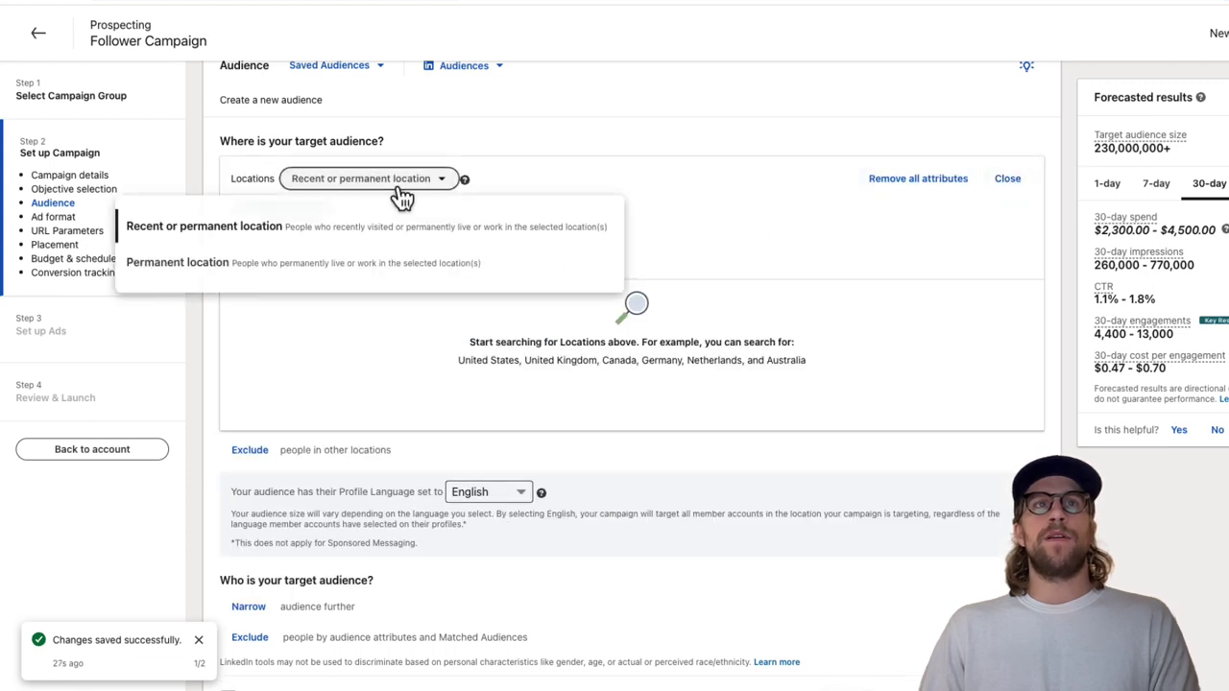
click(248, 264)
click(1006, 181)
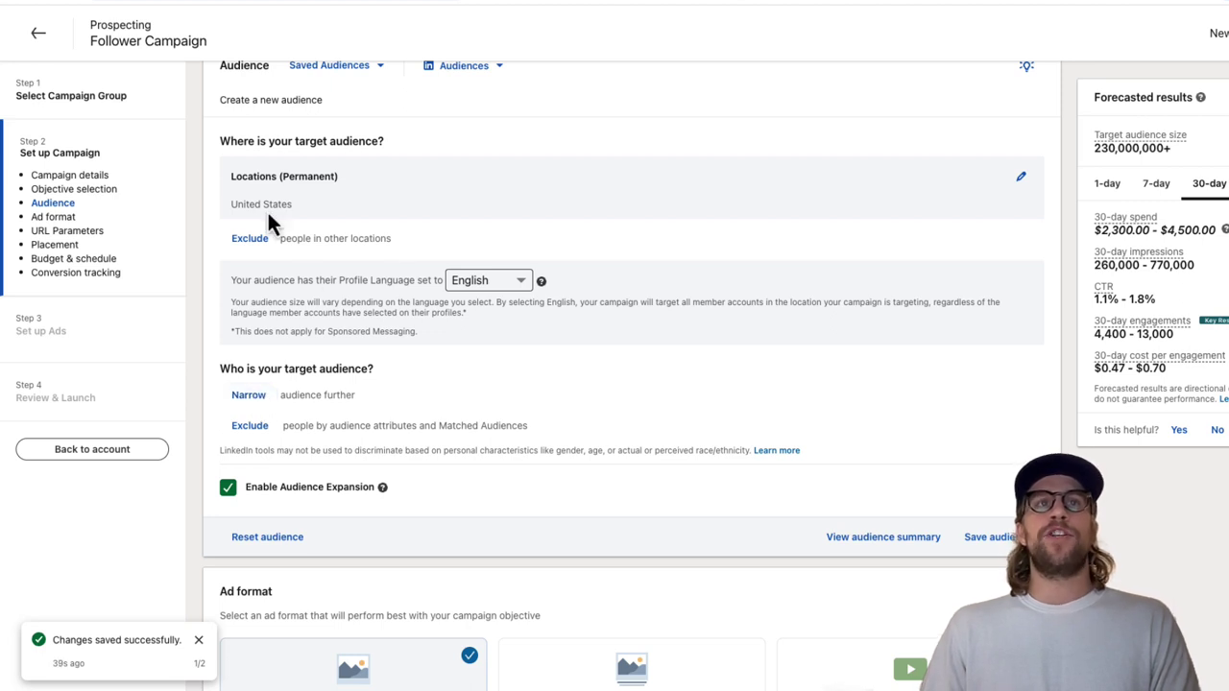
- Browse the Retargeting audience sources under Narrow, then close the picker without adding any
click(250, 396)
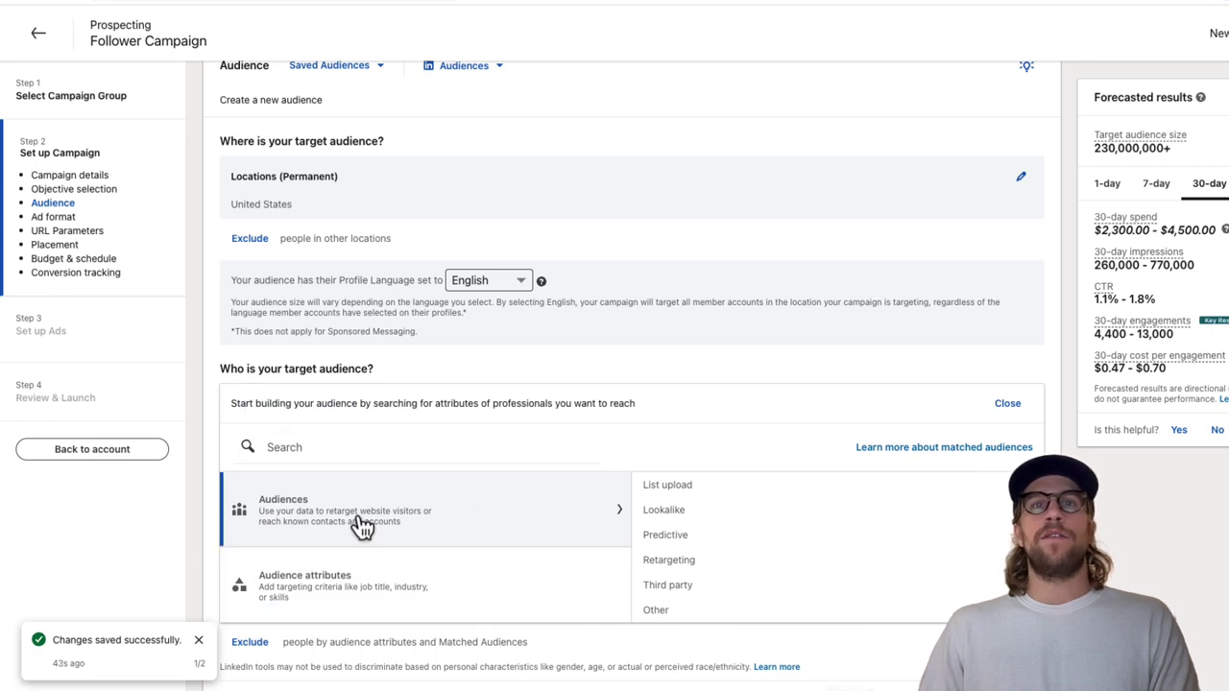
click(679, 564)
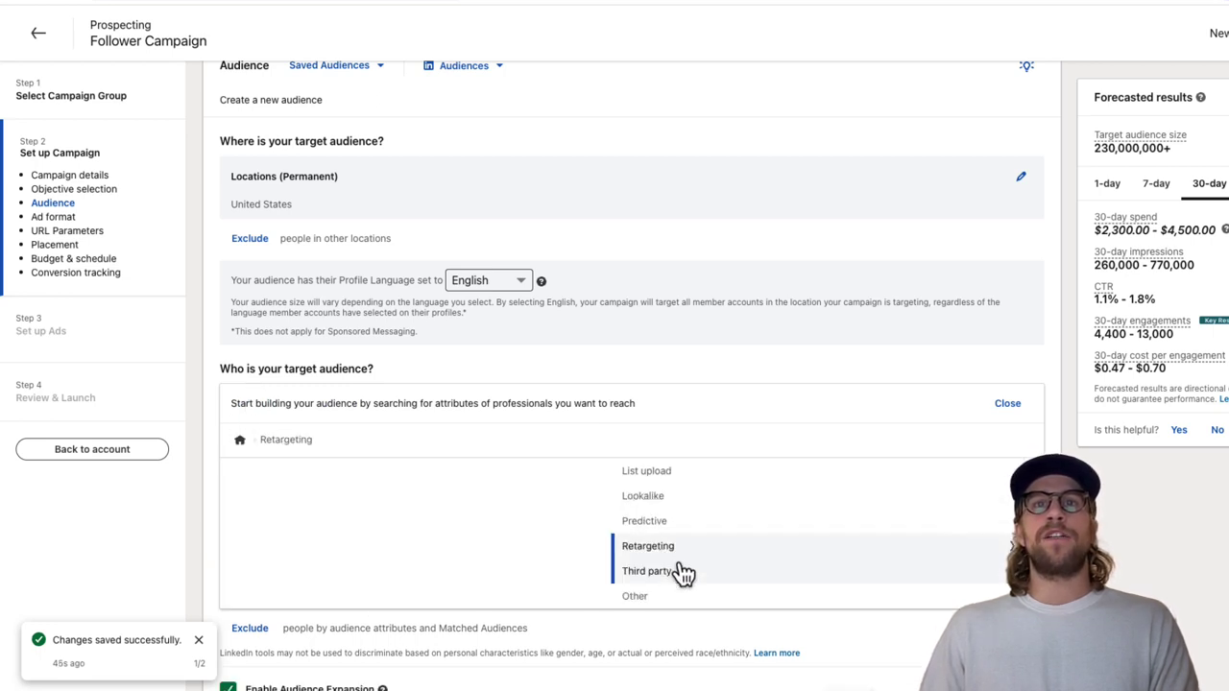
scroll(691, 564, down, 2)
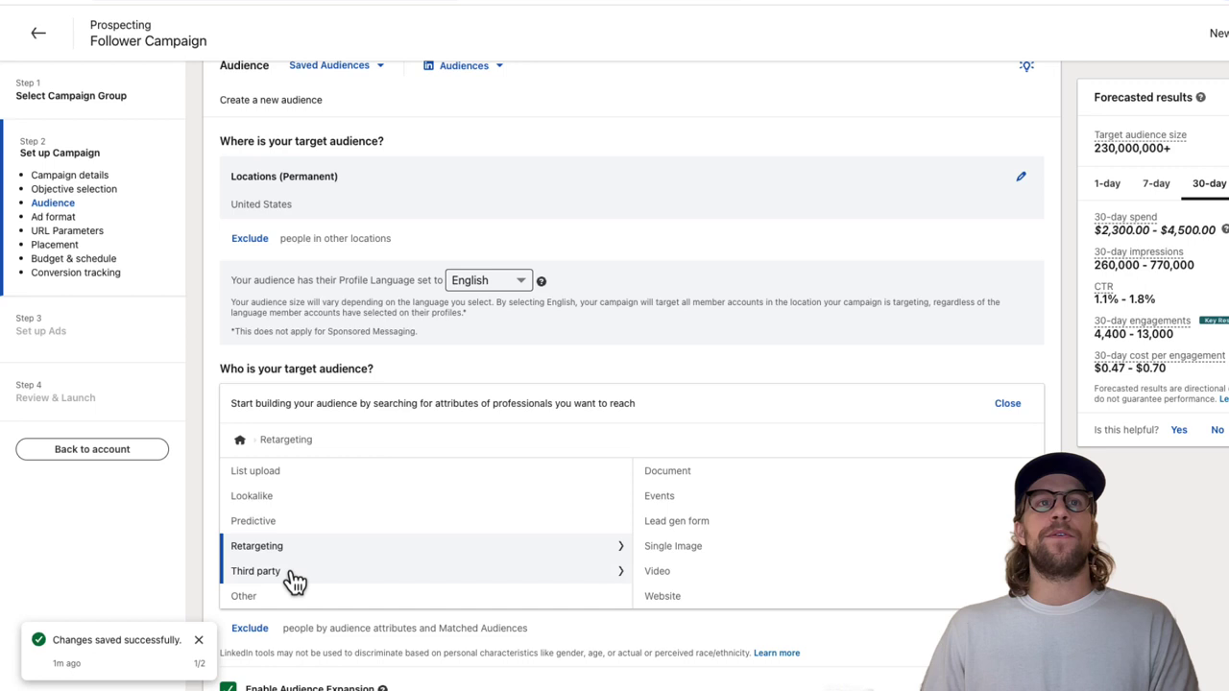
scroll(288, 576, down, 3)
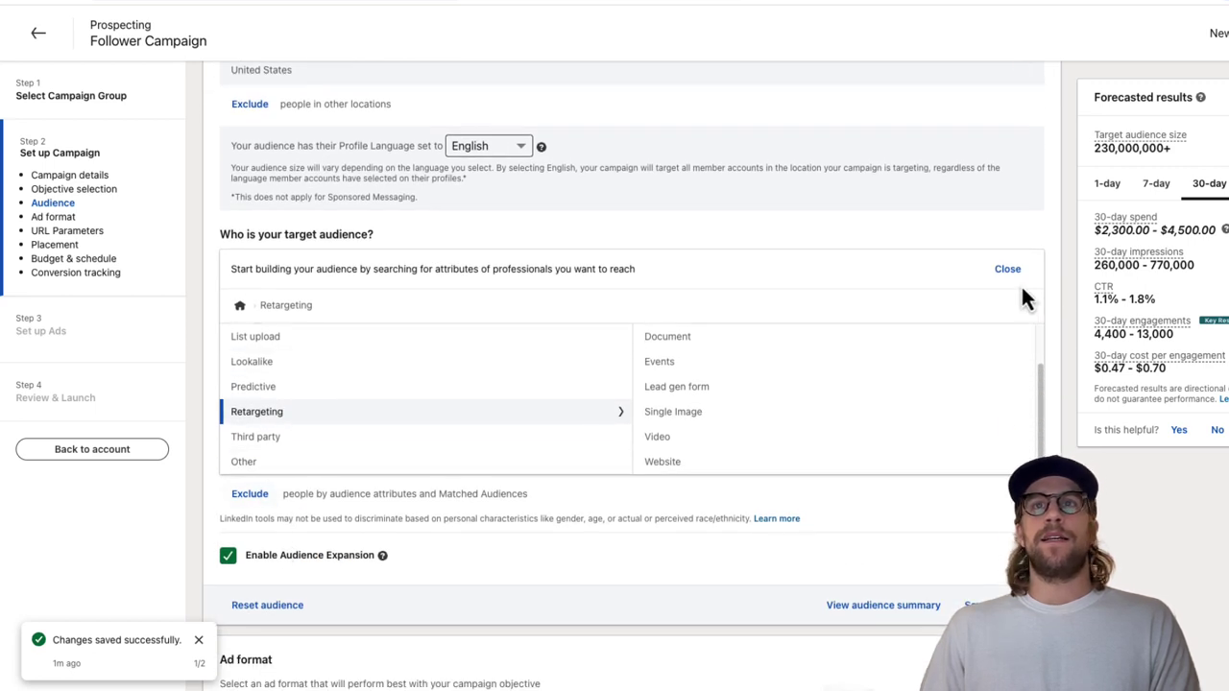
click(1014, 272)
- Target companies with 2-10 and 11-50 employees
click(256, 267)
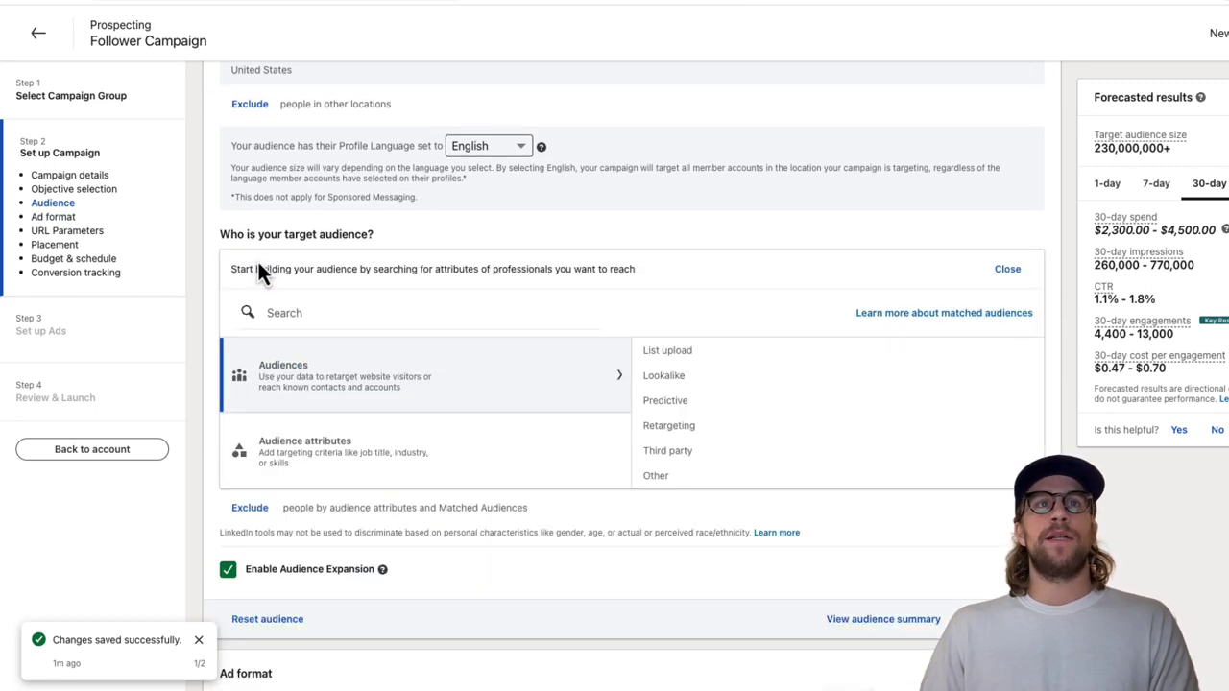
click(371, 461)
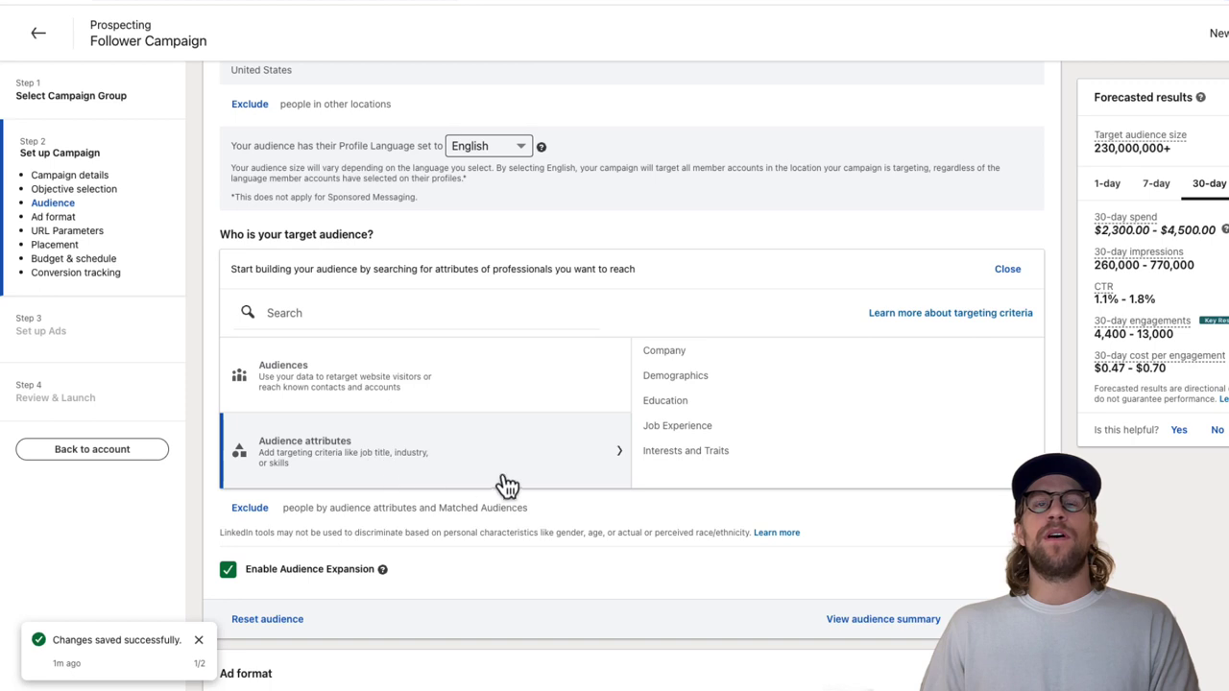
click(672, 351)
scroll(745, 467, down, 2)
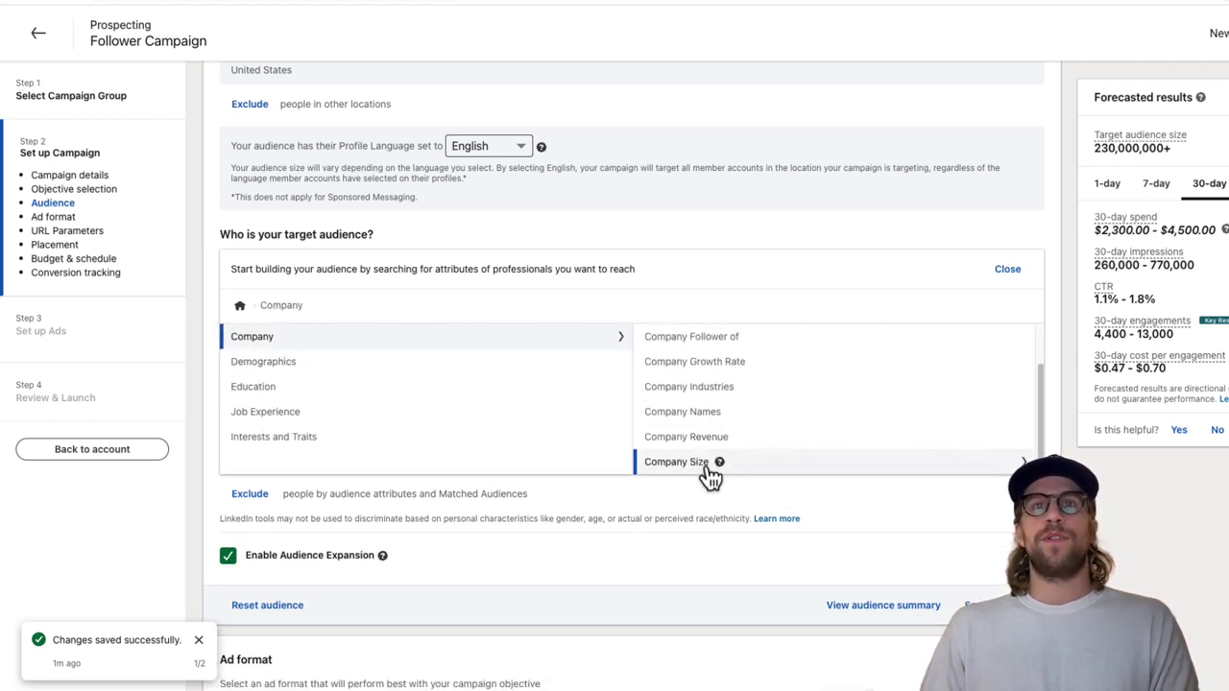
click(676, 461)
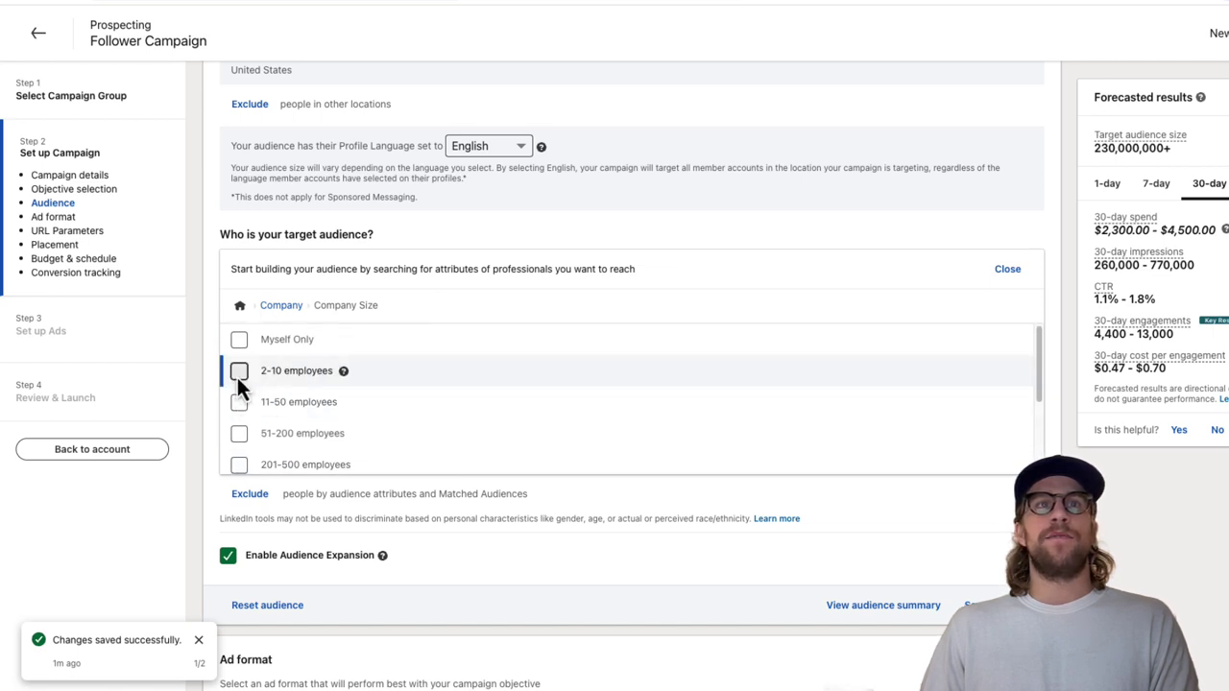
click(237, 375)
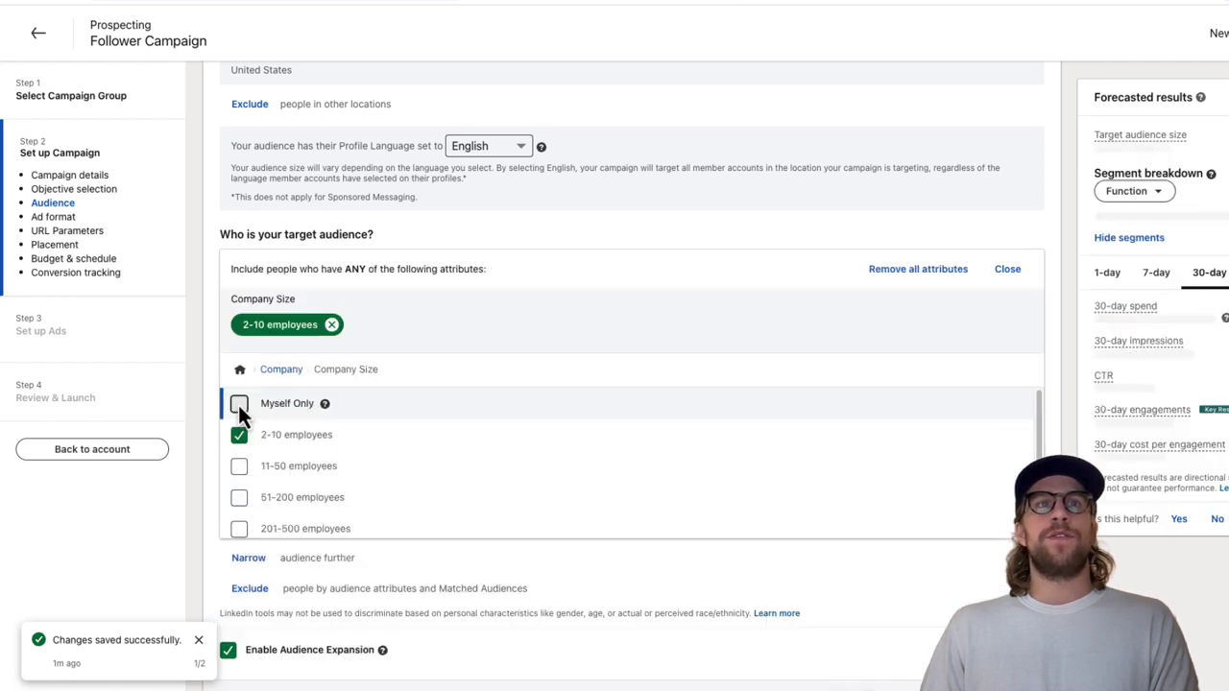
click(240, 467)
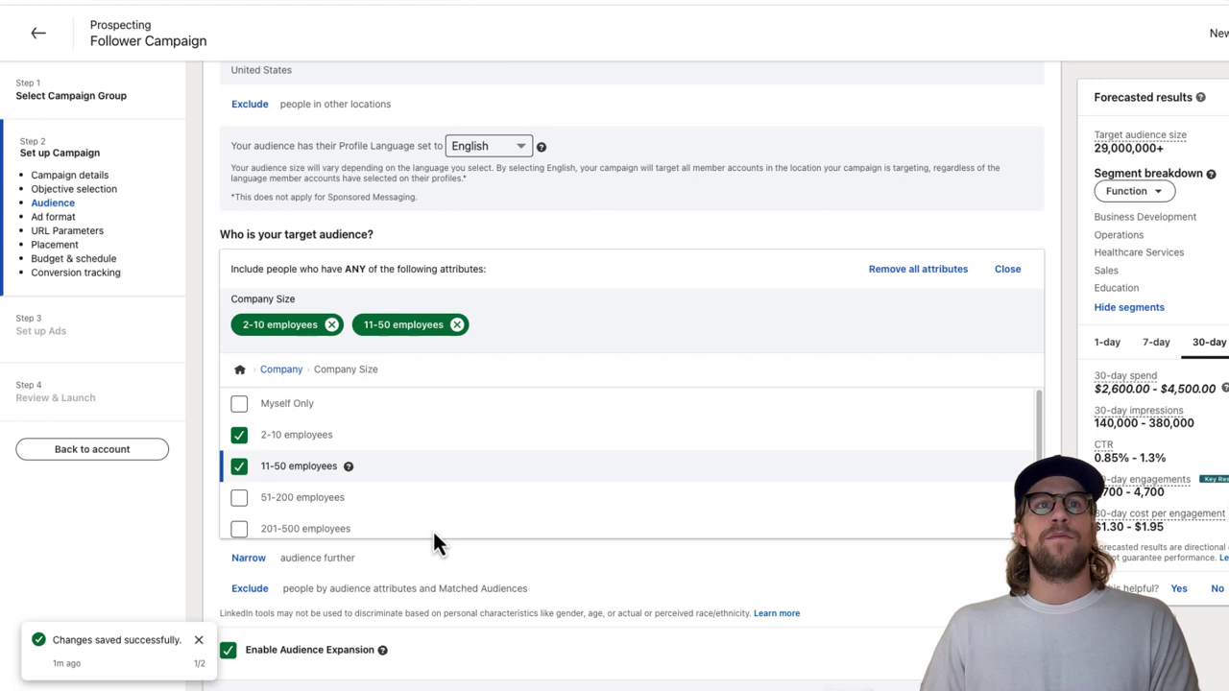
- Narrow the audience to the Financial Services company industry
click(248, 558)
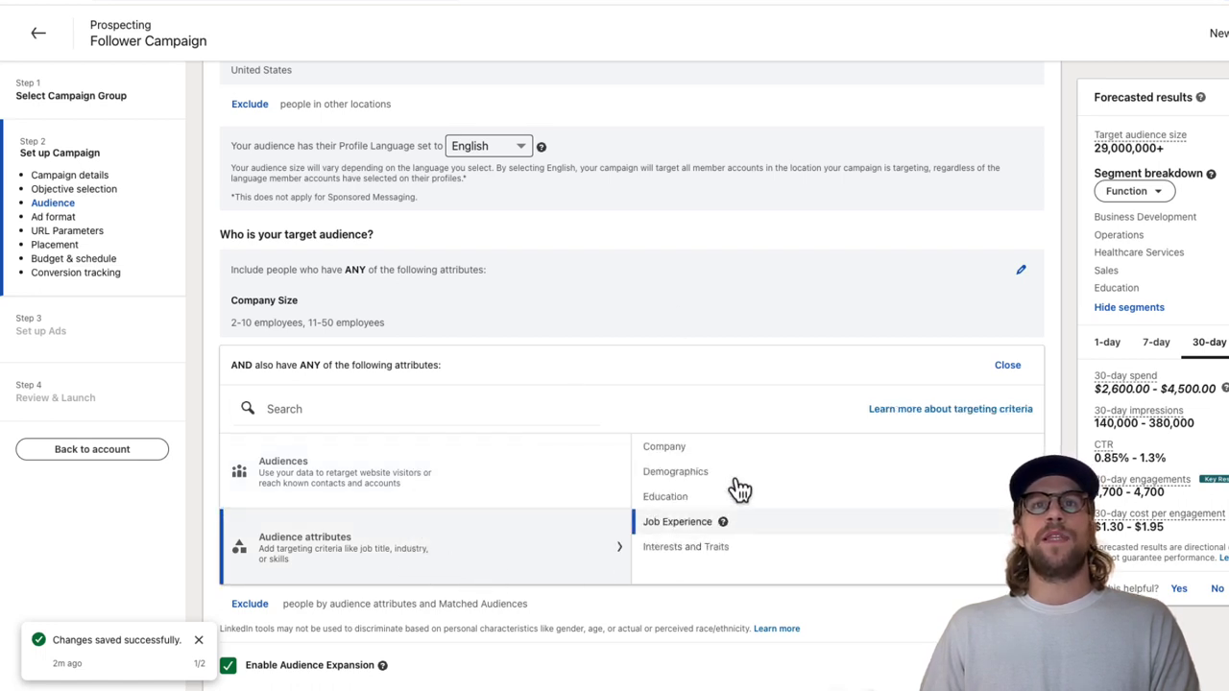
click(684, 449)
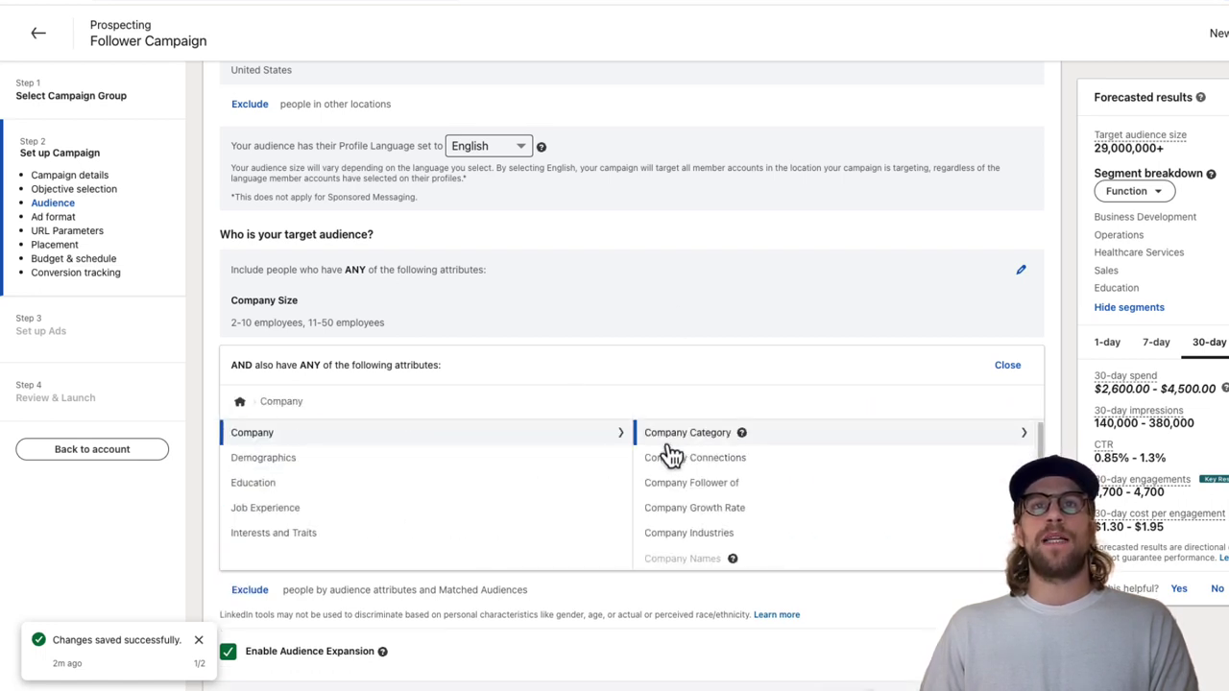
click(704, 545)
scroll(735, 529, down, 3)
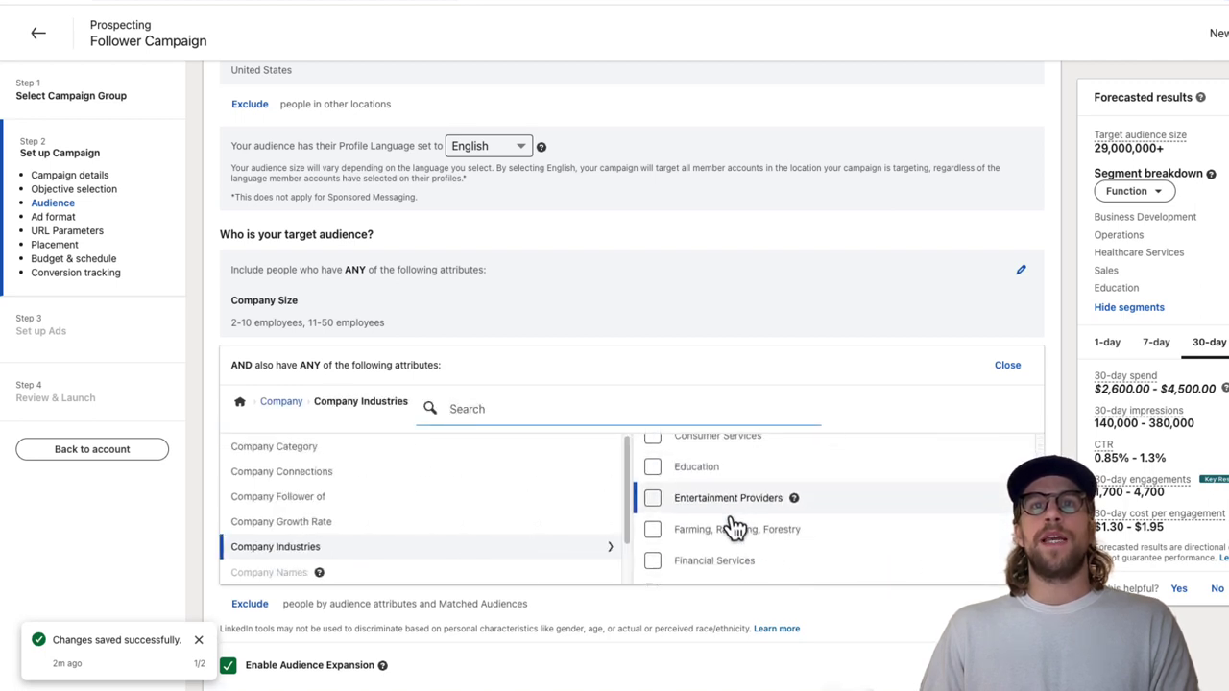
click(652, 560)
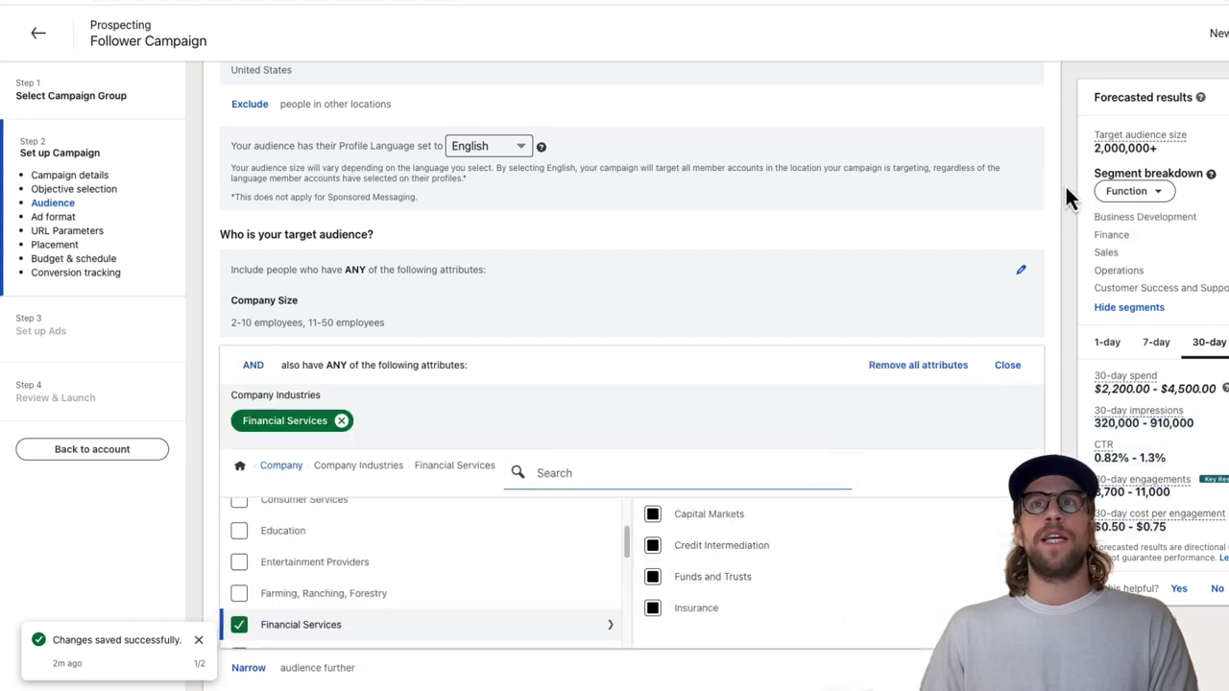
- Narrow further to people with the current job title Sales Manager
scroll(425, 568, down, 3)
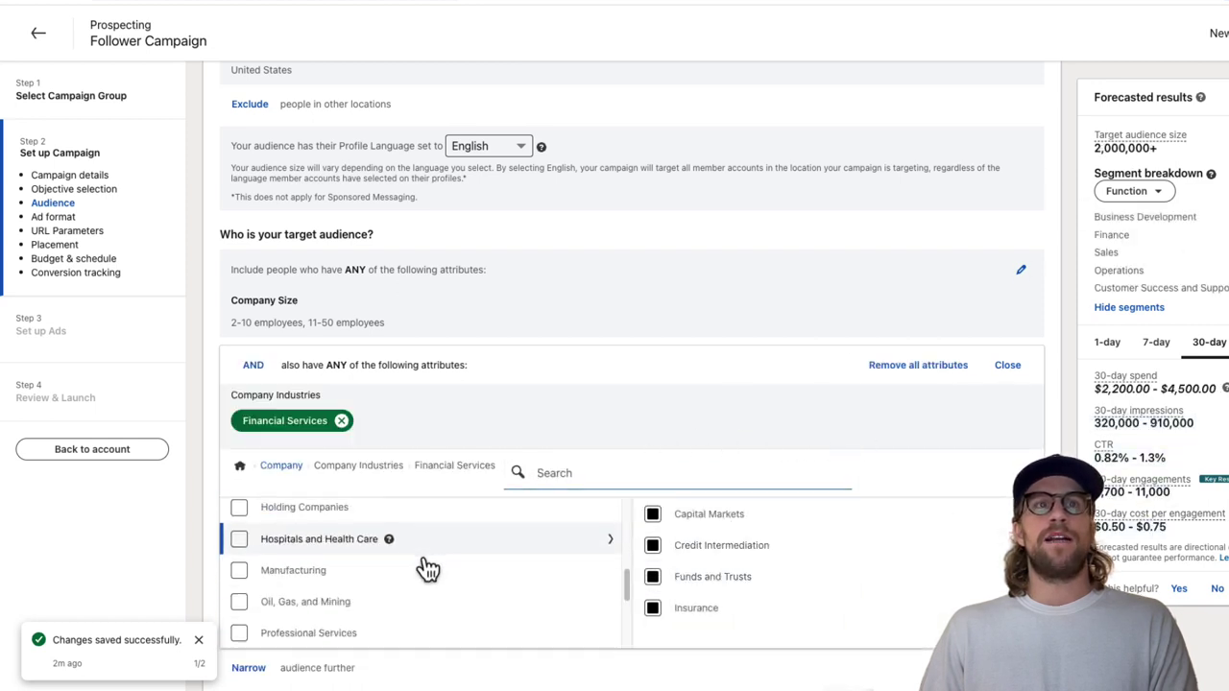
click(246, 672)
scroll(376, 648, down, 1)
mouse_move(404, 612)
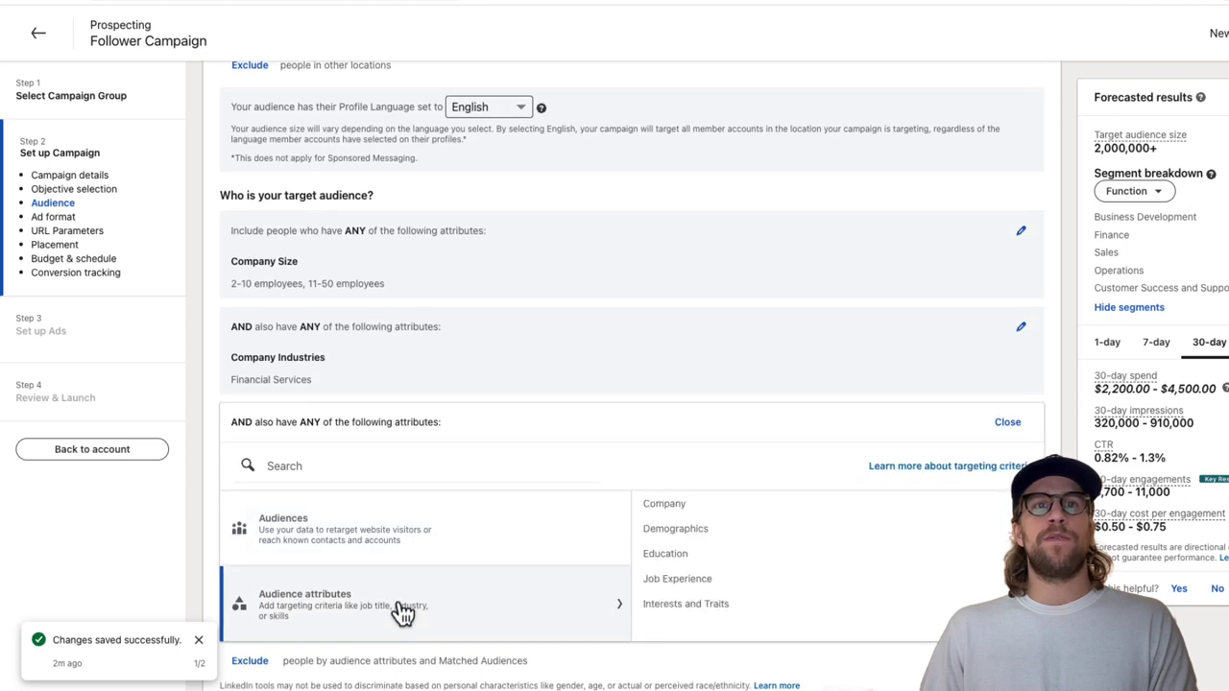
click(677, 580)
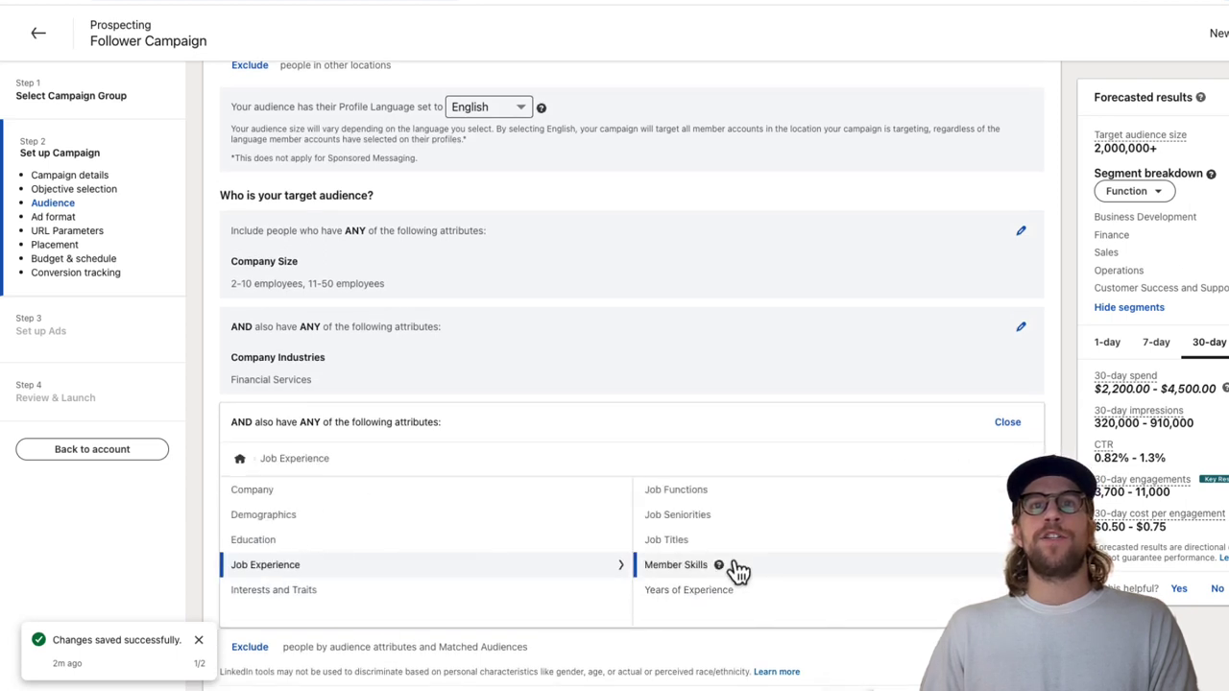
click(676, 540)
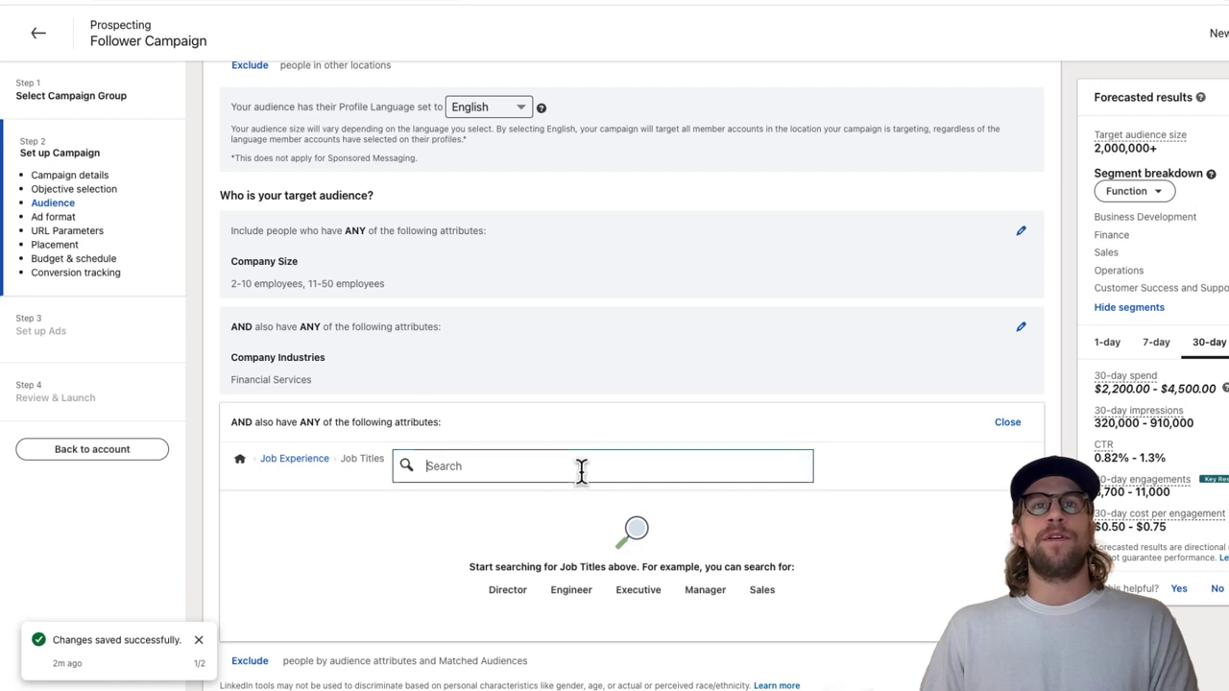
click(764, 589)
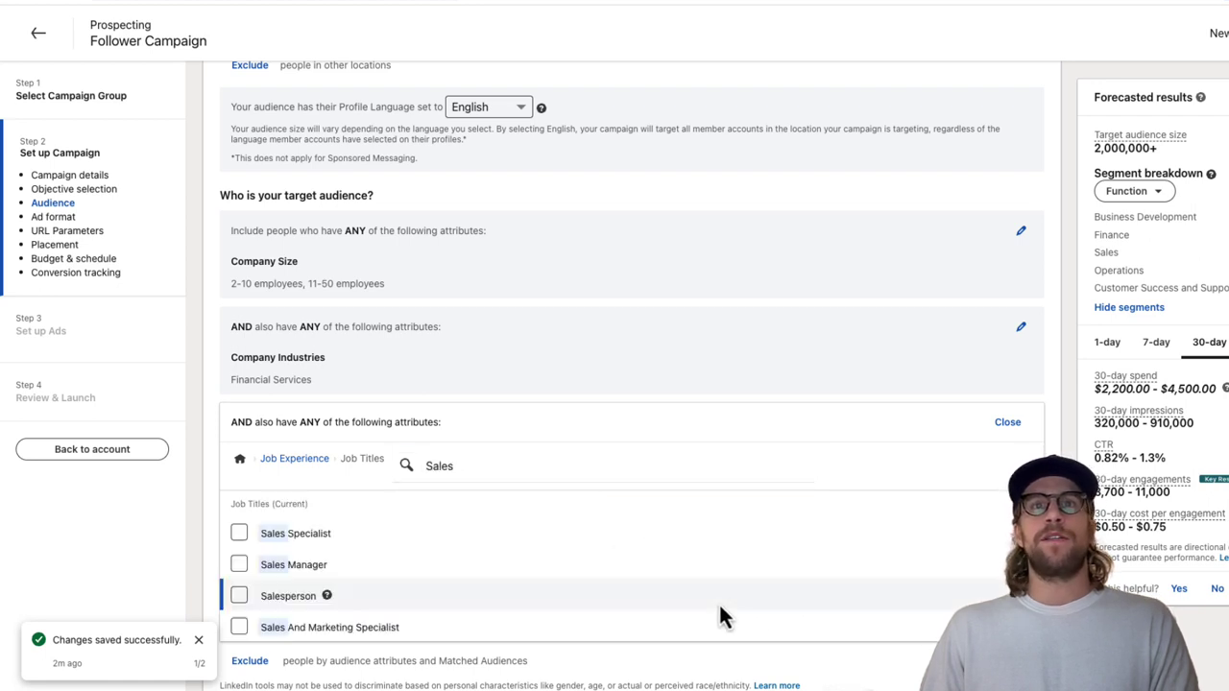
click(238, 566)
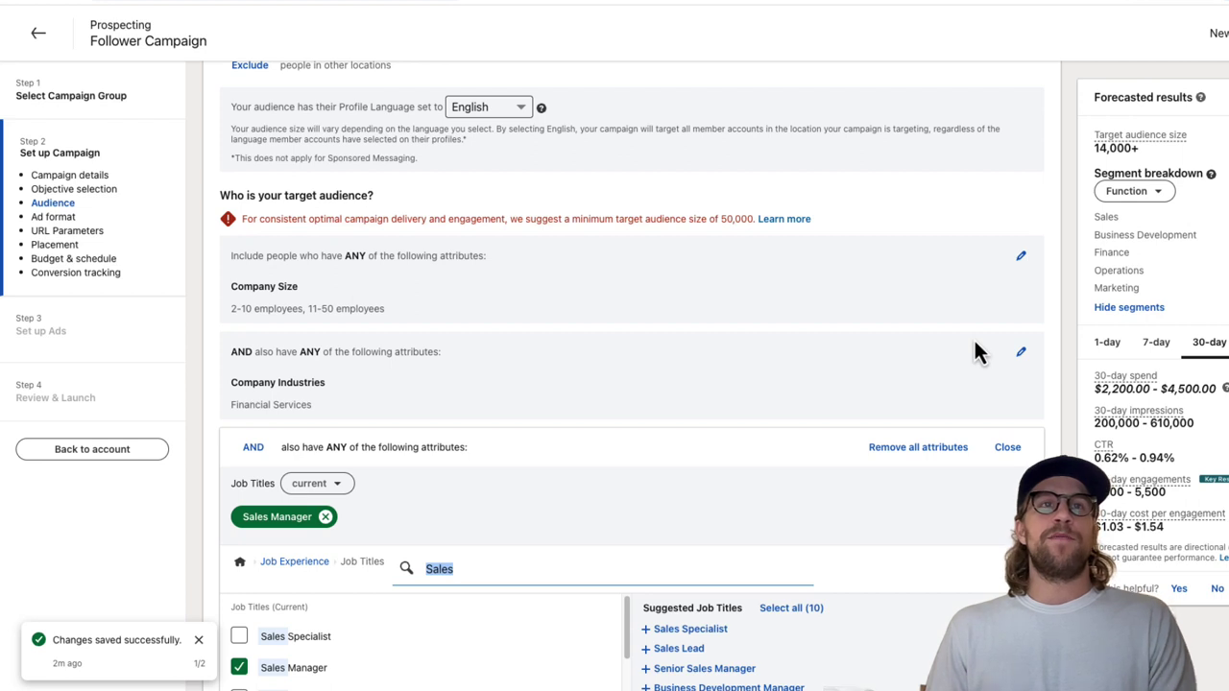
- Close the attribute panel and disable Audience Expansion
click(1008, 450)
scroll(576, 542, down, 2)
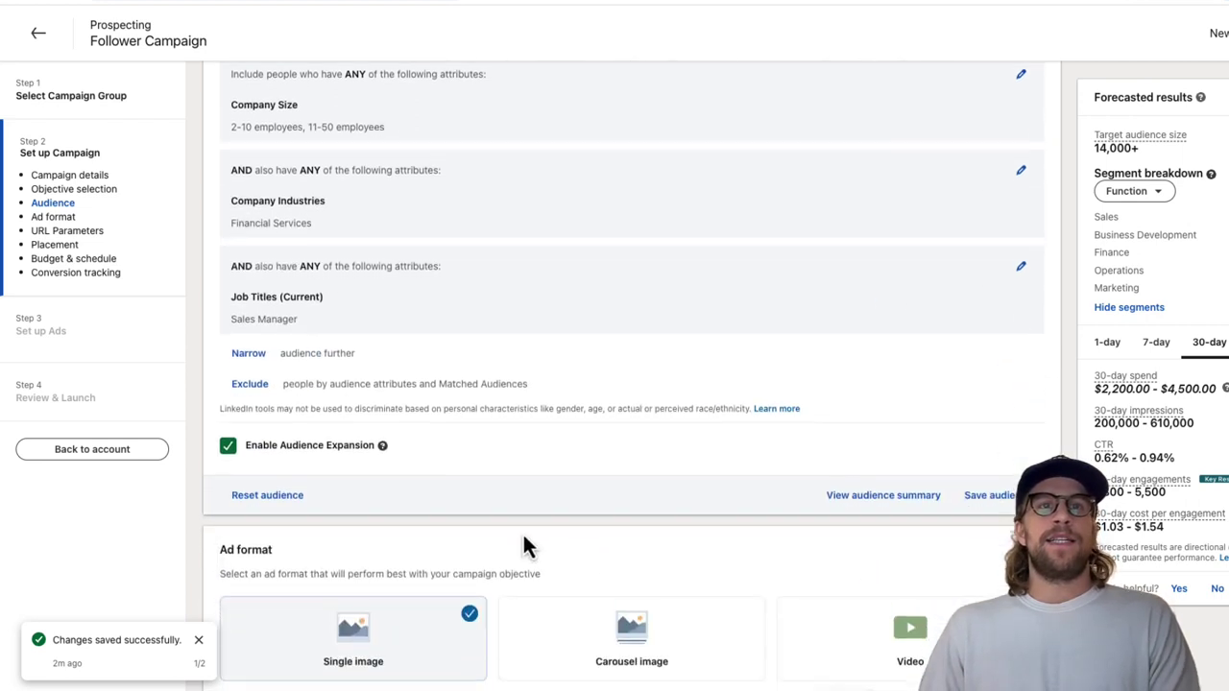
click(228, 448)
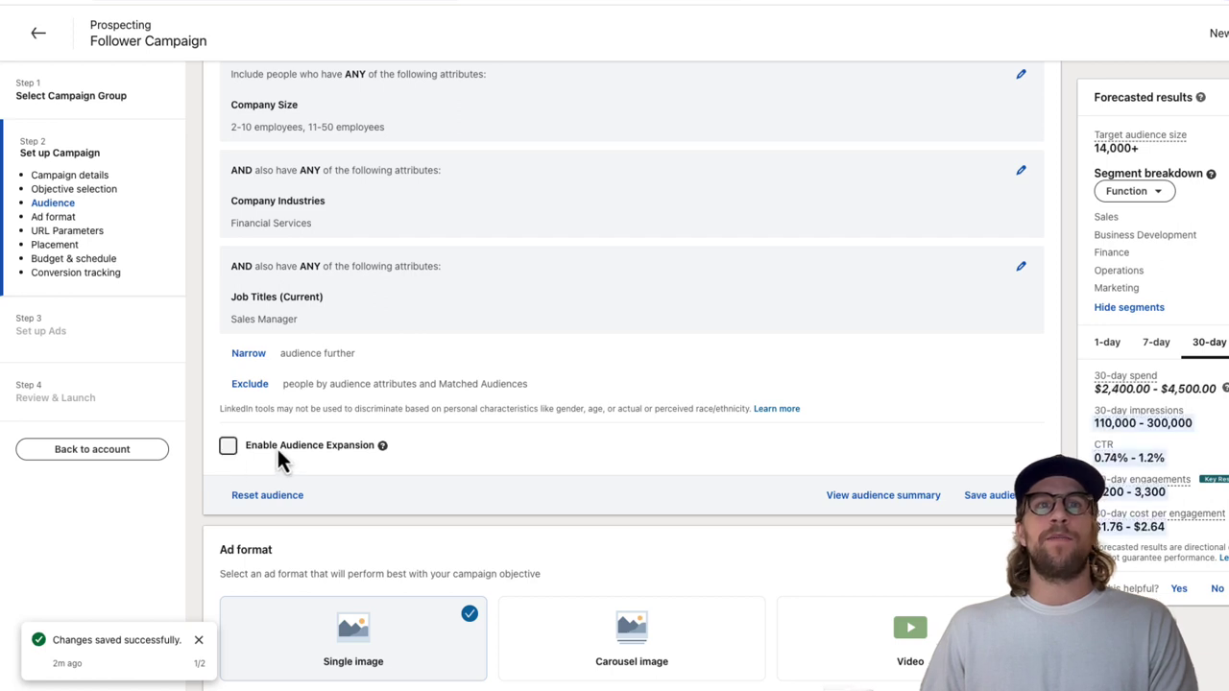
- Select Follower as the campaign's ad format
scroll(510, 509, down, 2)
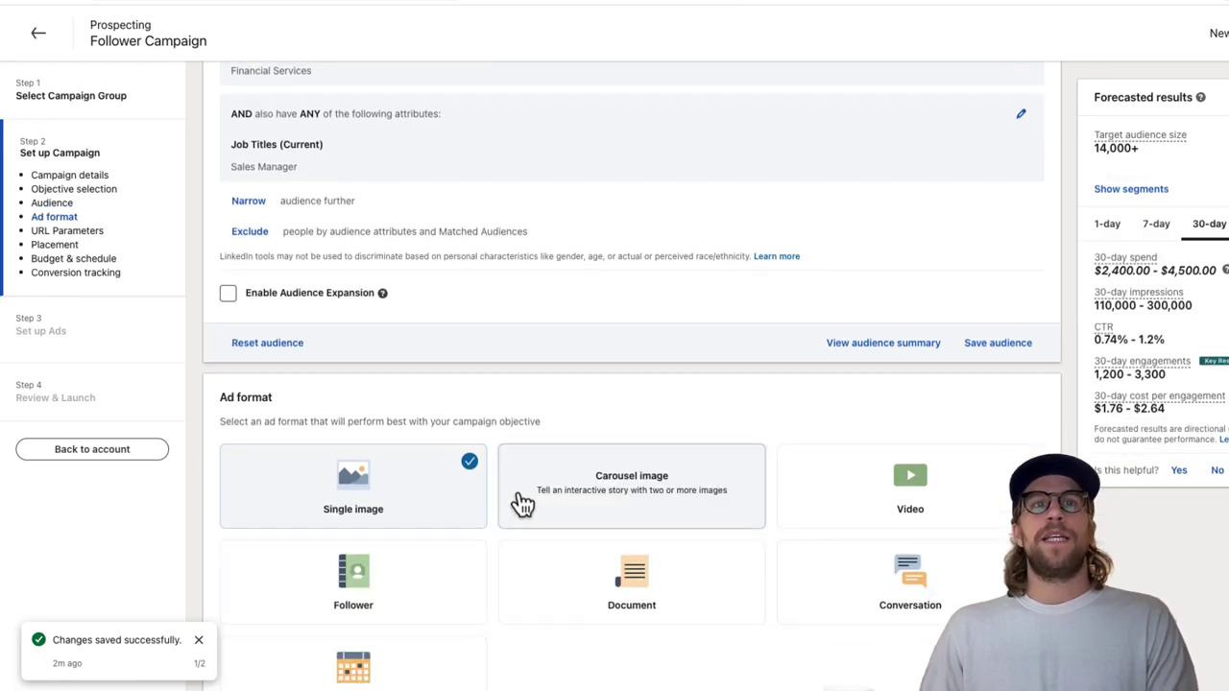
scroll(474, 458, down, 2)
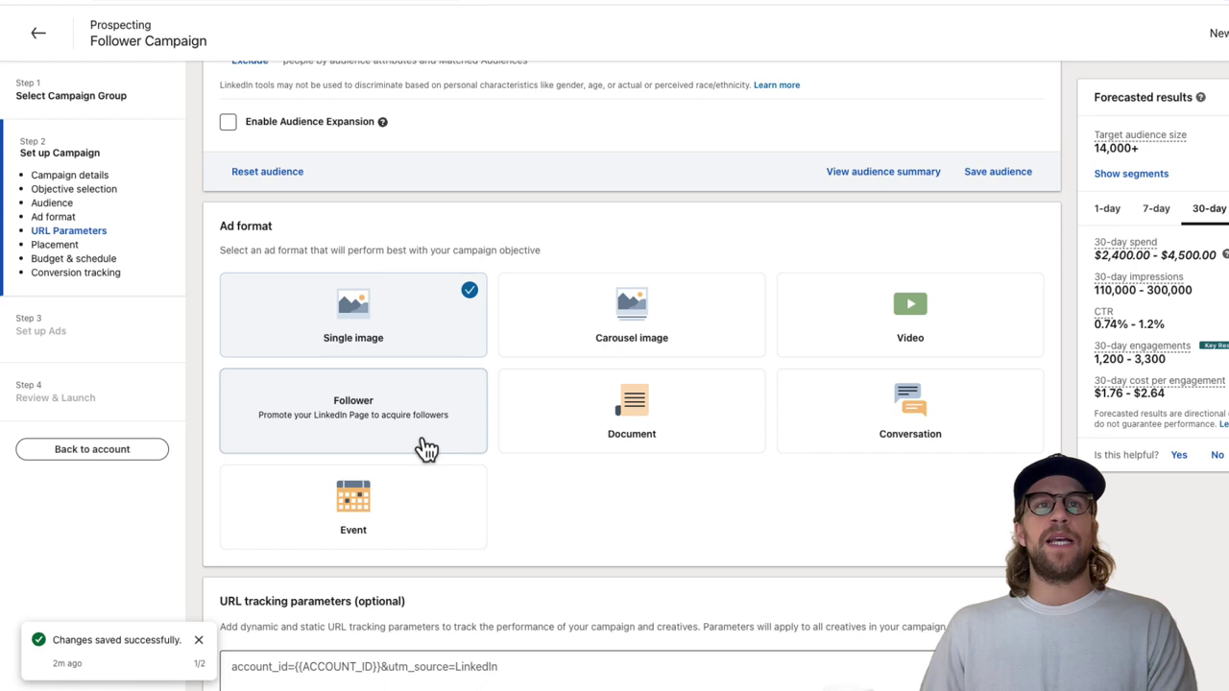
click(392, 418)
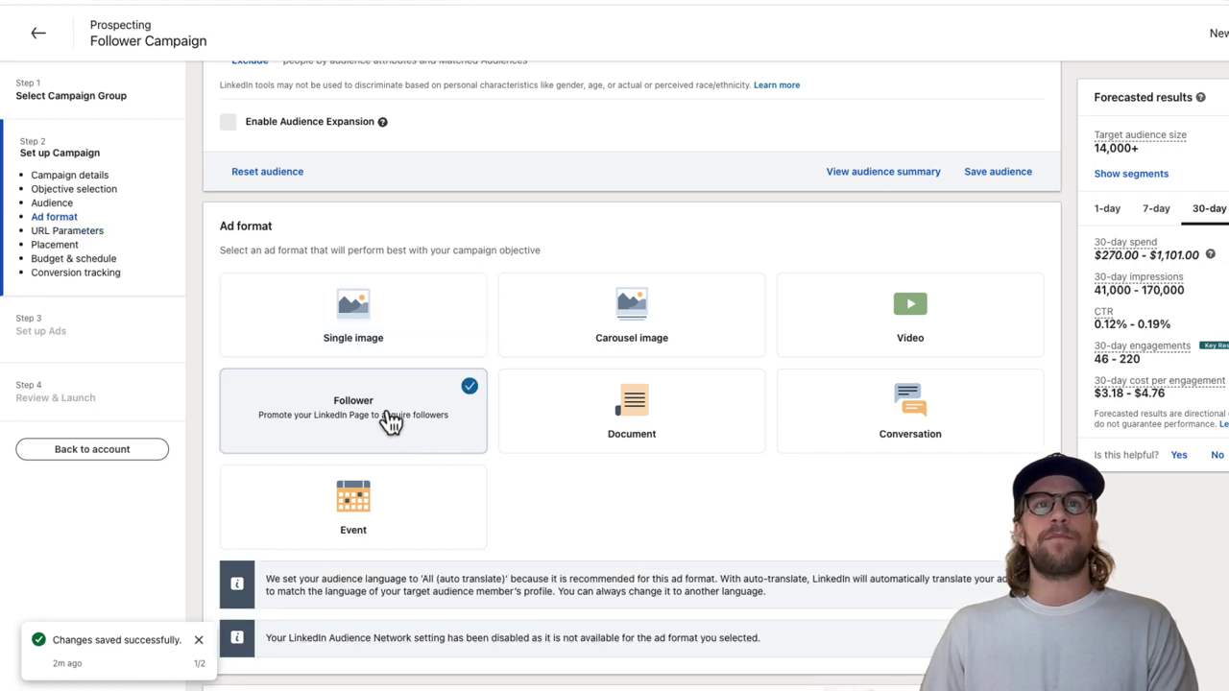
scroll(605, 504, down, 2)
scroll(605, 506, down, 5)
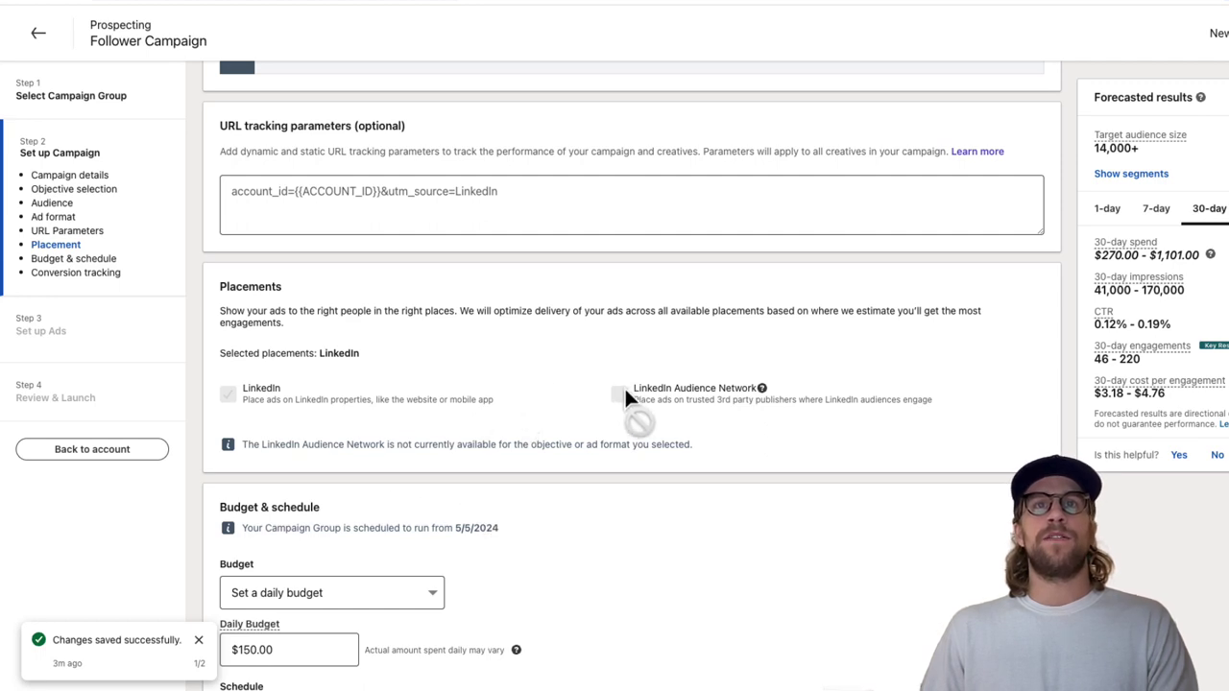
- Set the daily budget to $10.00
scroll(614, 433, down, 5)
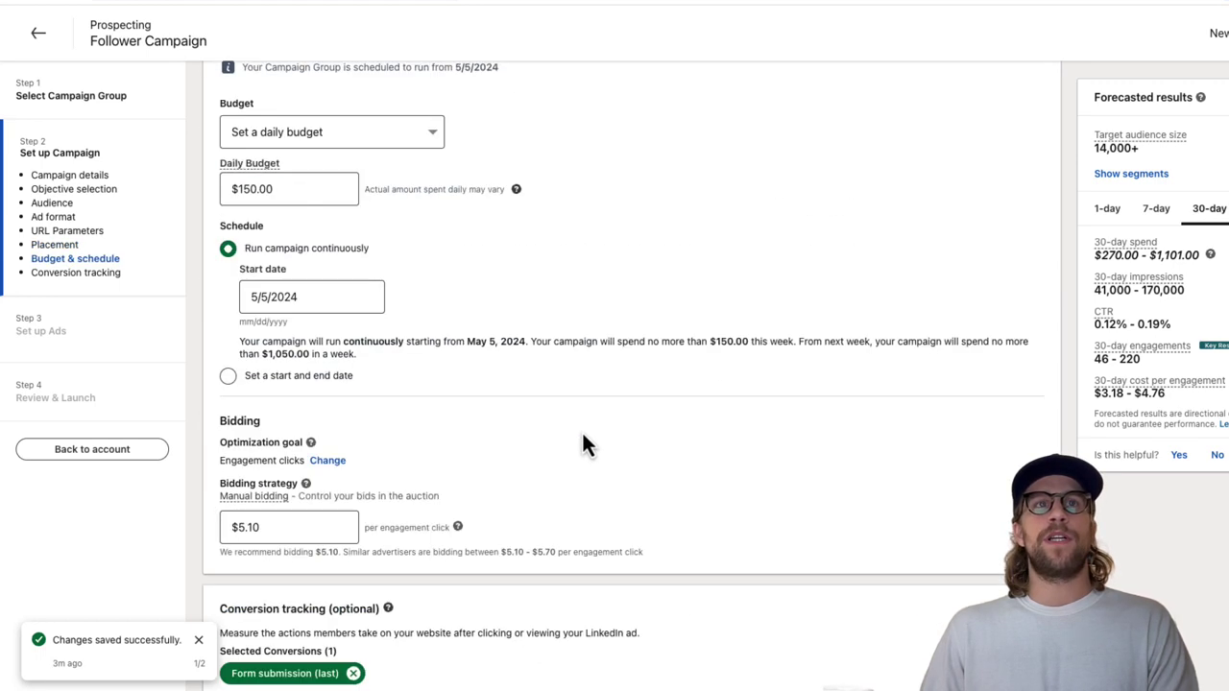
double_click(220, 184)
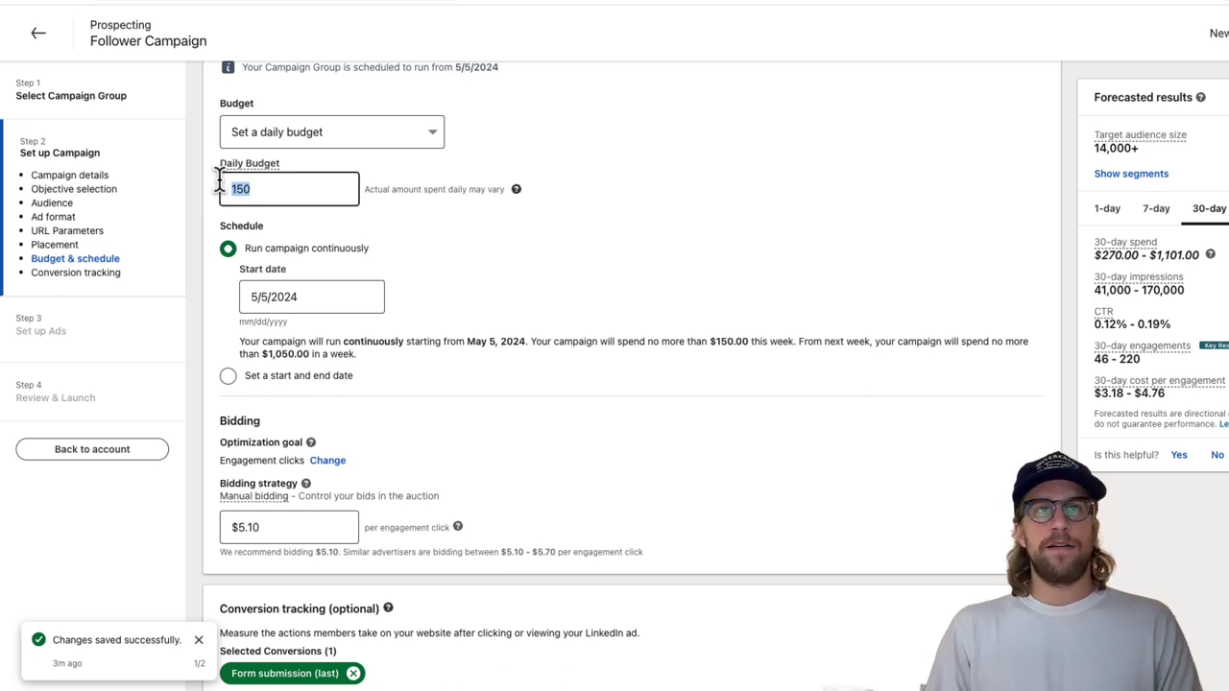
text(10)
click(513, 277)
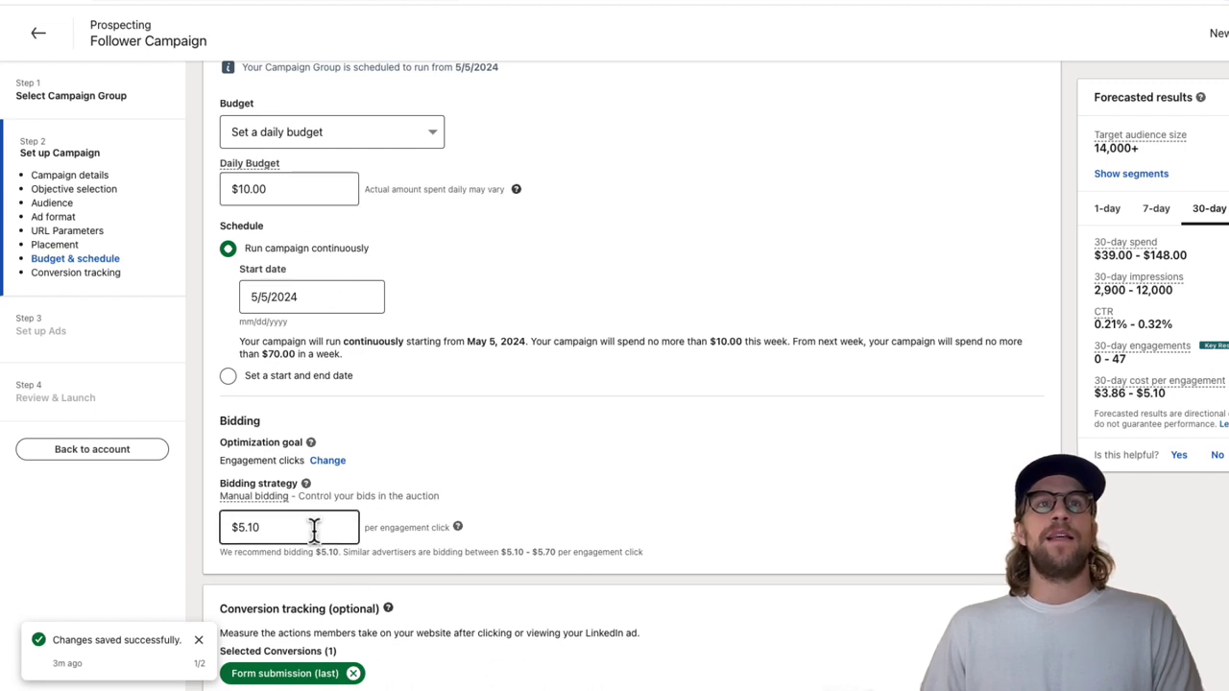
- Set the manual bid to $5.10 after a rejected $3.10 attempt
drag(316, 529, 222, 527)
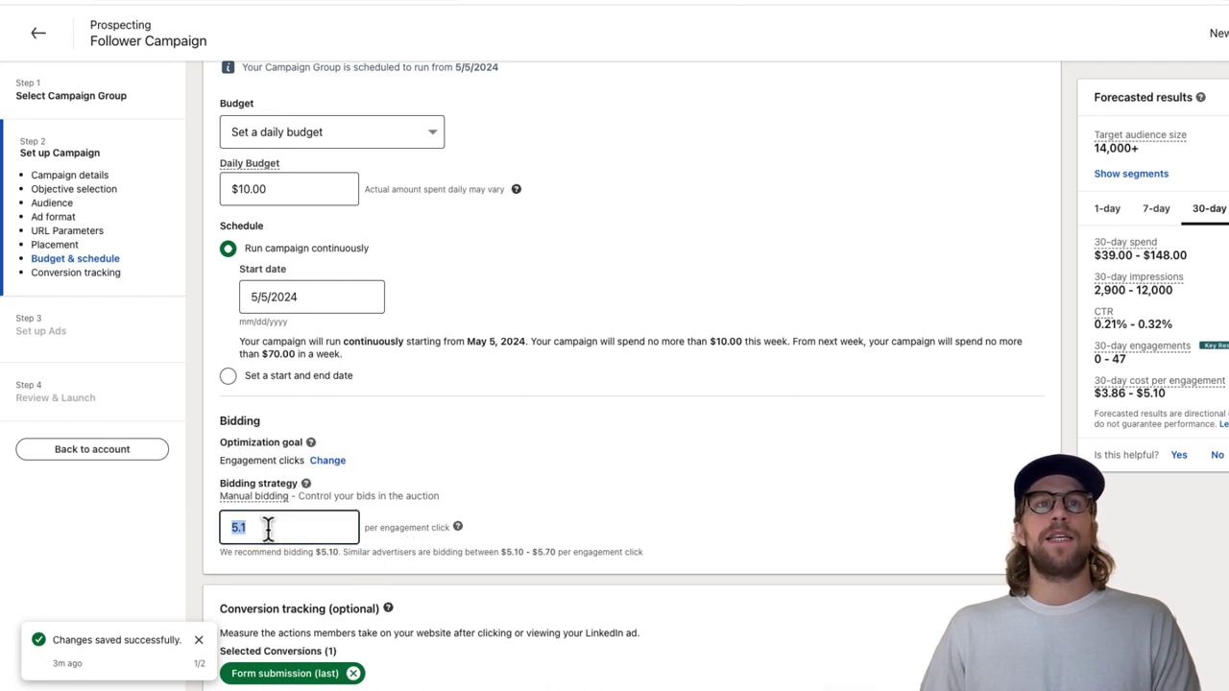
click(426, 466)
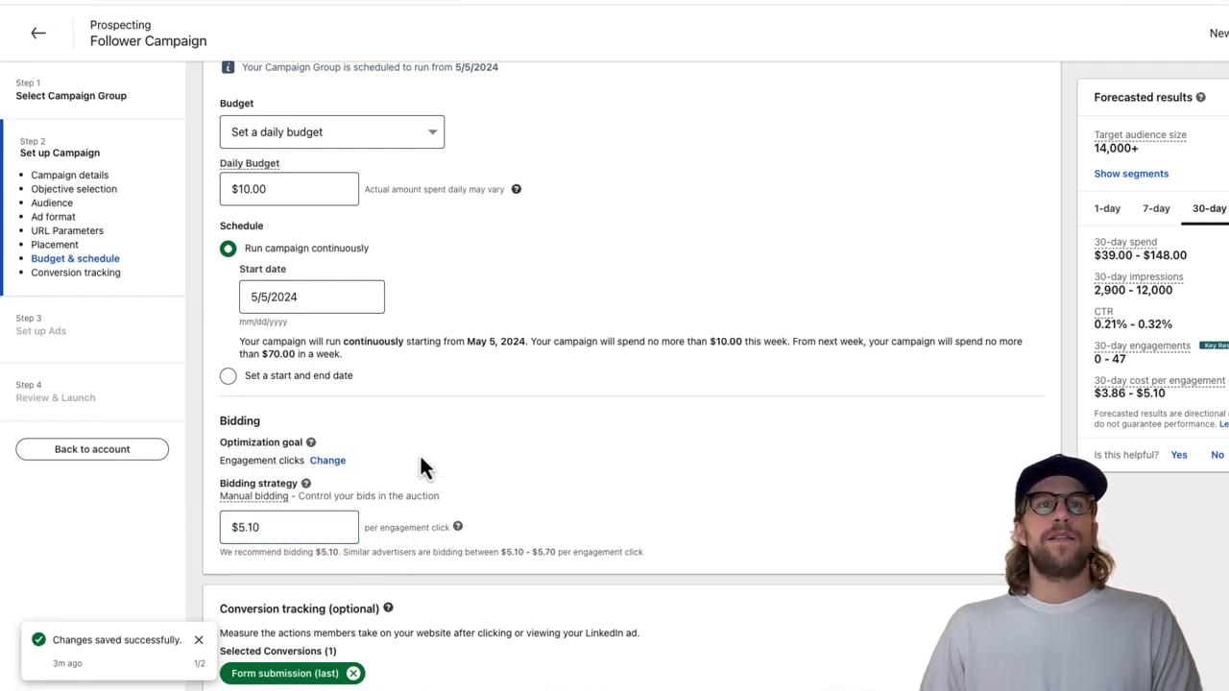
click(279, 529)
text(3)
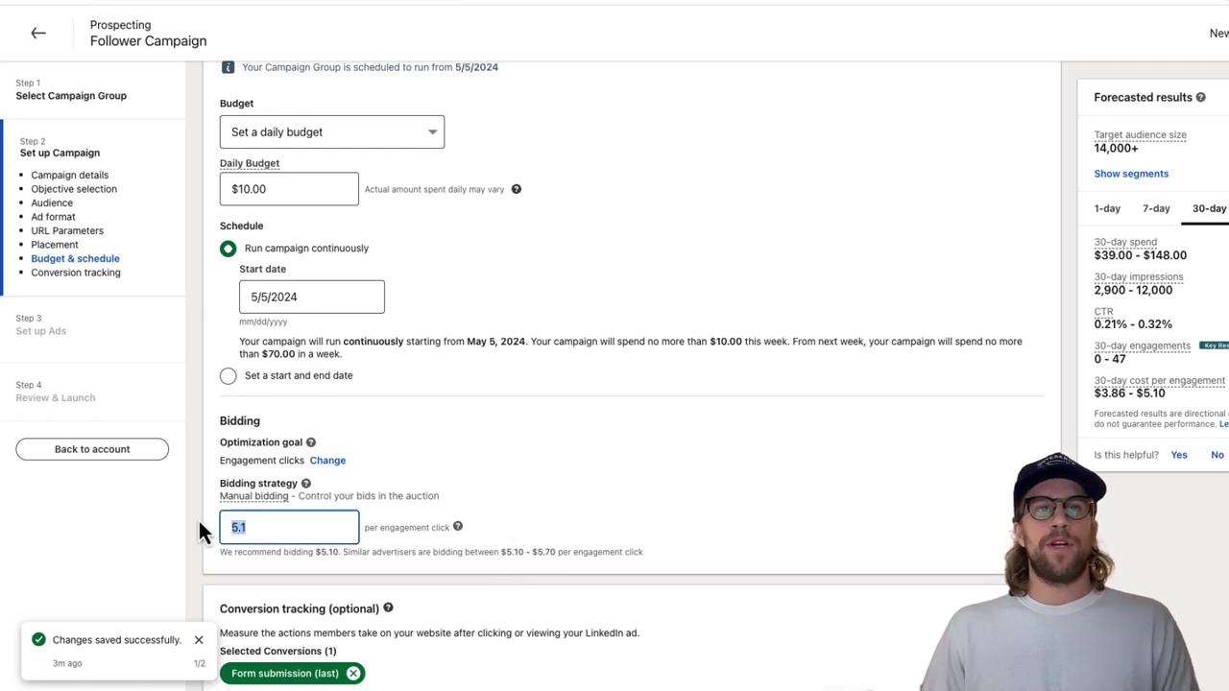
text(.10)
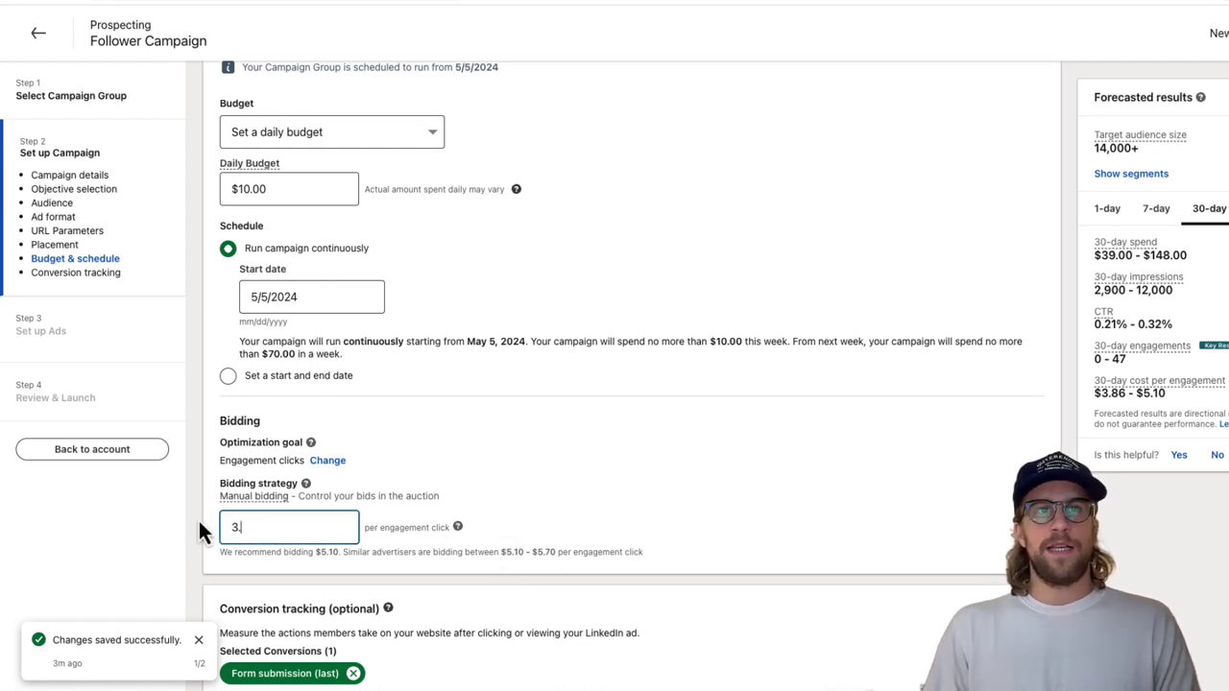
click(470, 422)
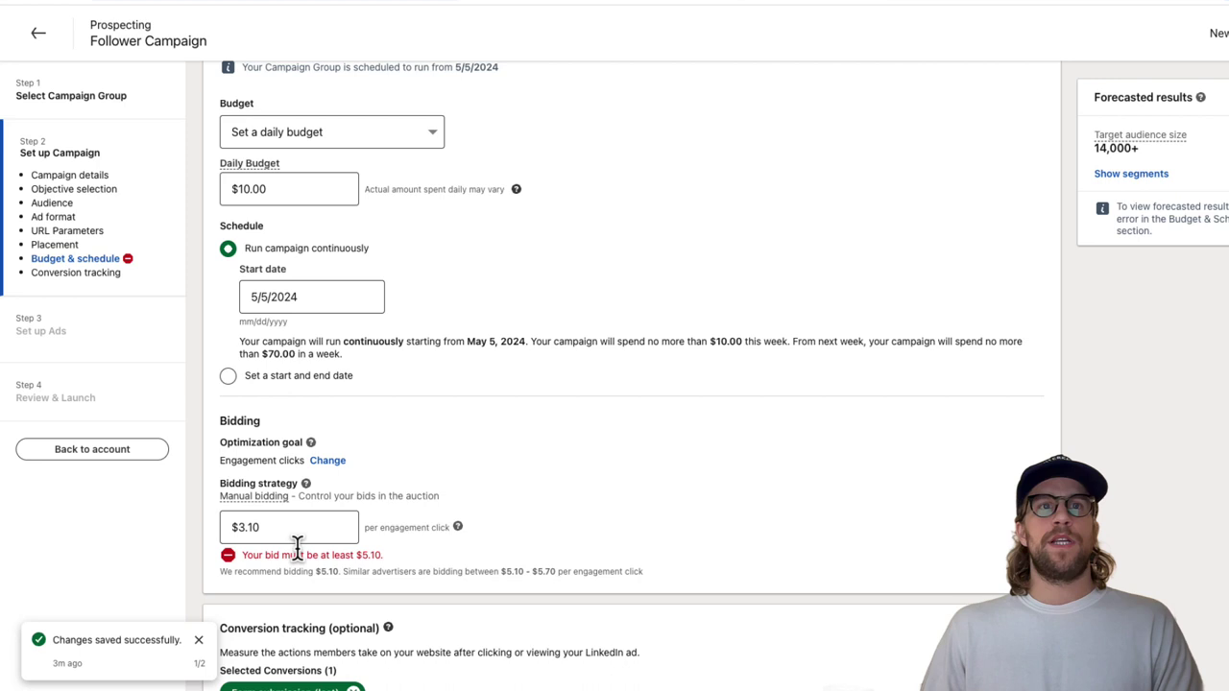
drag(307, 533, 209, 523)
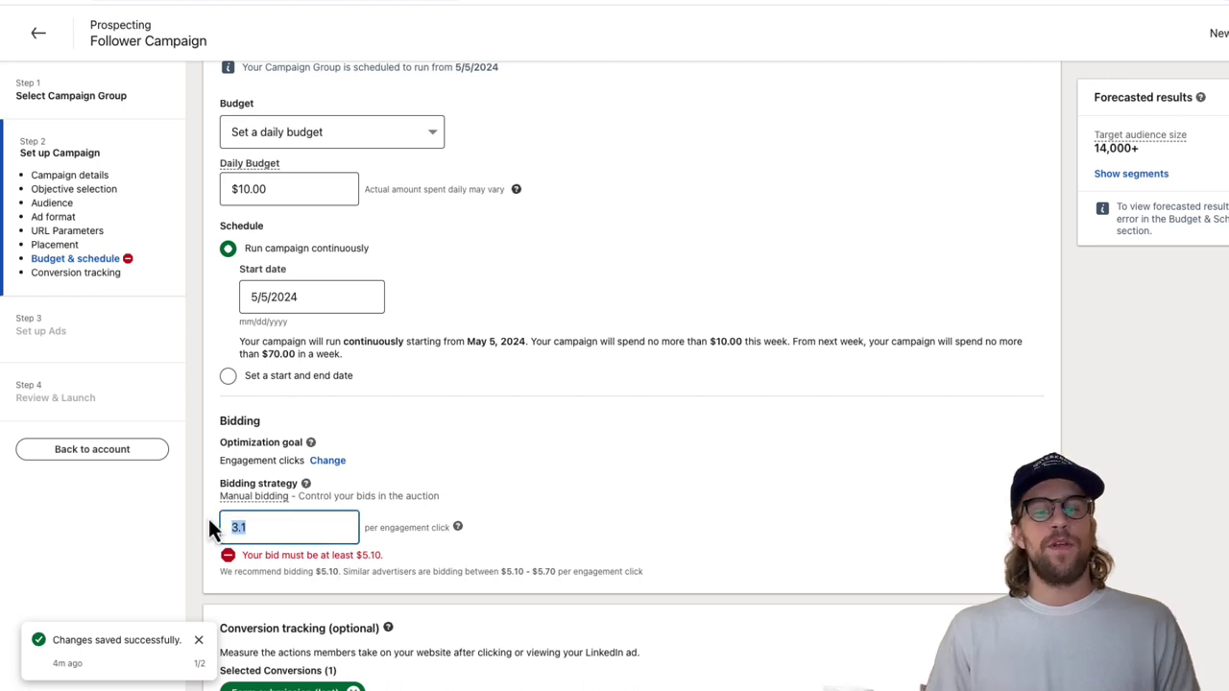
text(5.10)
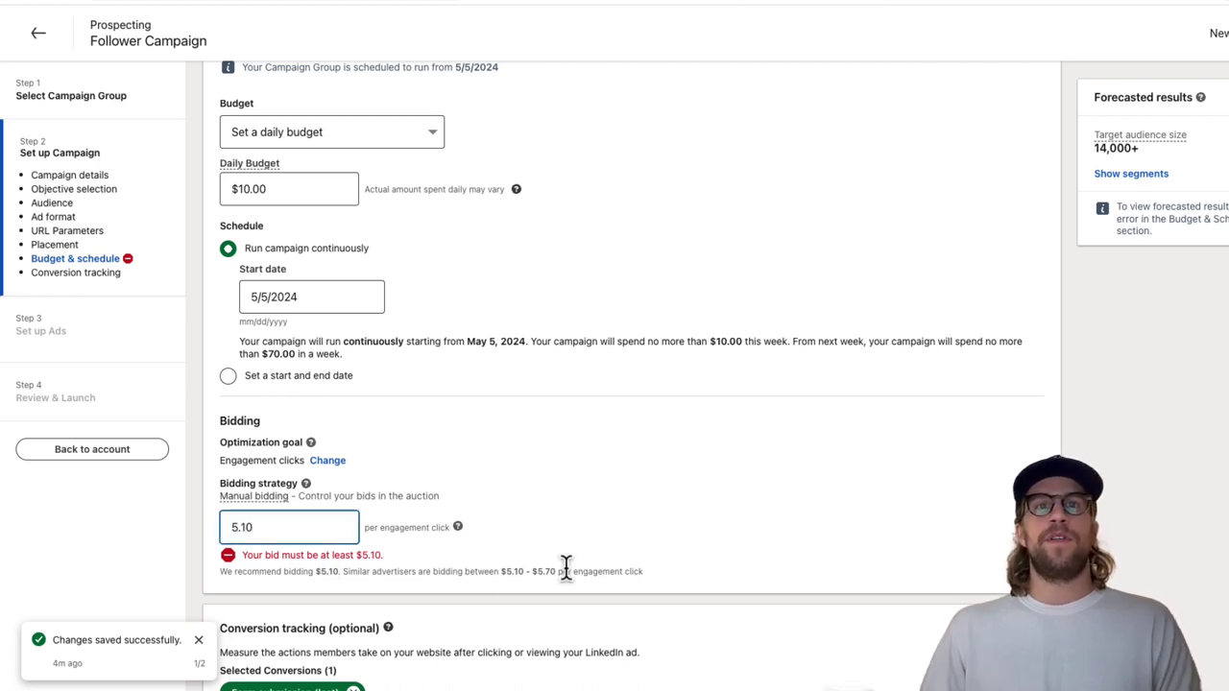
click(555, 562)
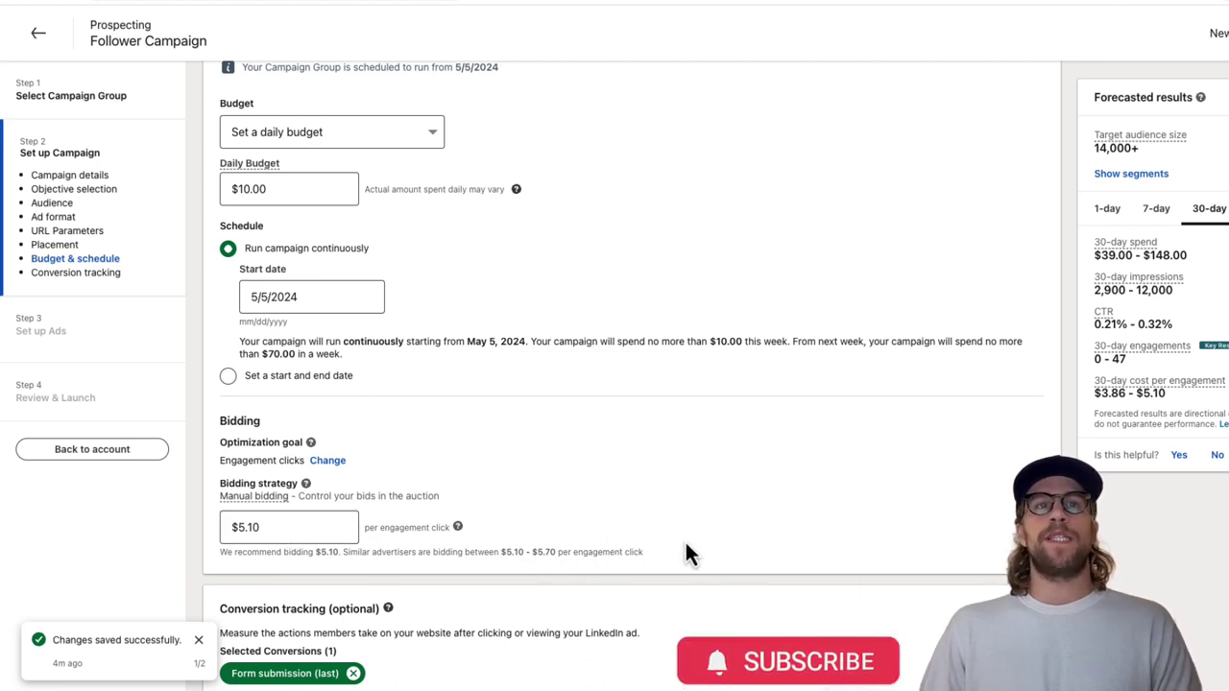
scroll(686, 539, down, 3)
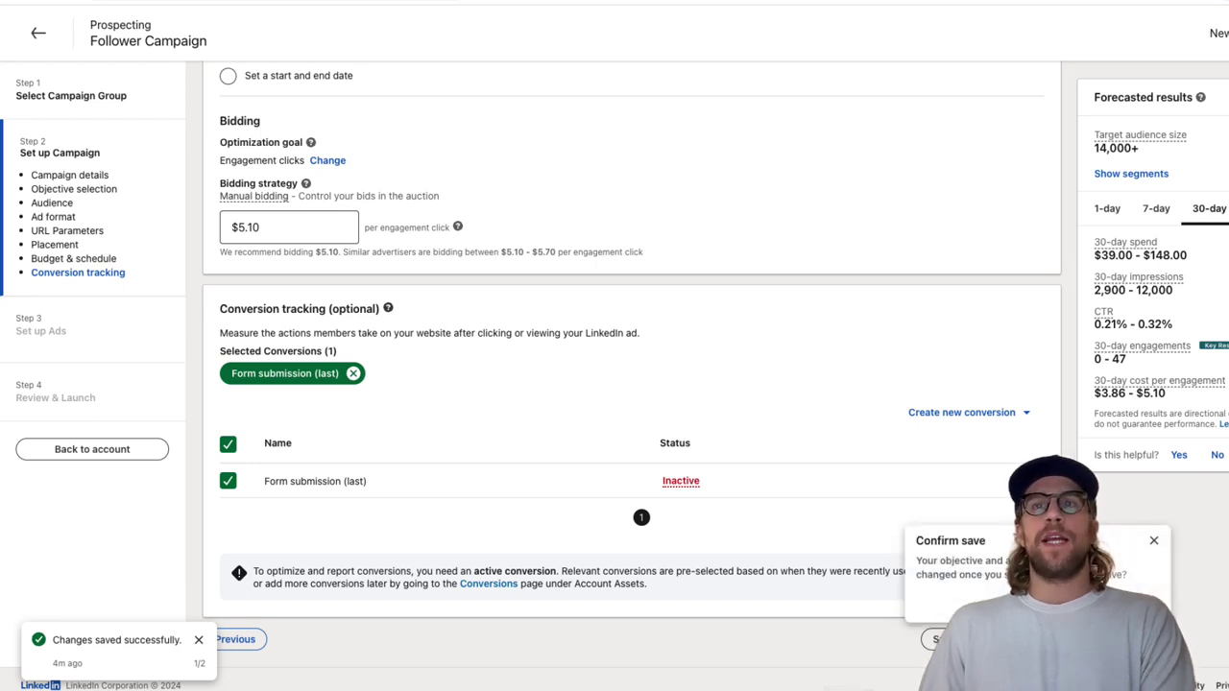
- Save the campaign and continue to the Create an ad step
click(1118, 600)
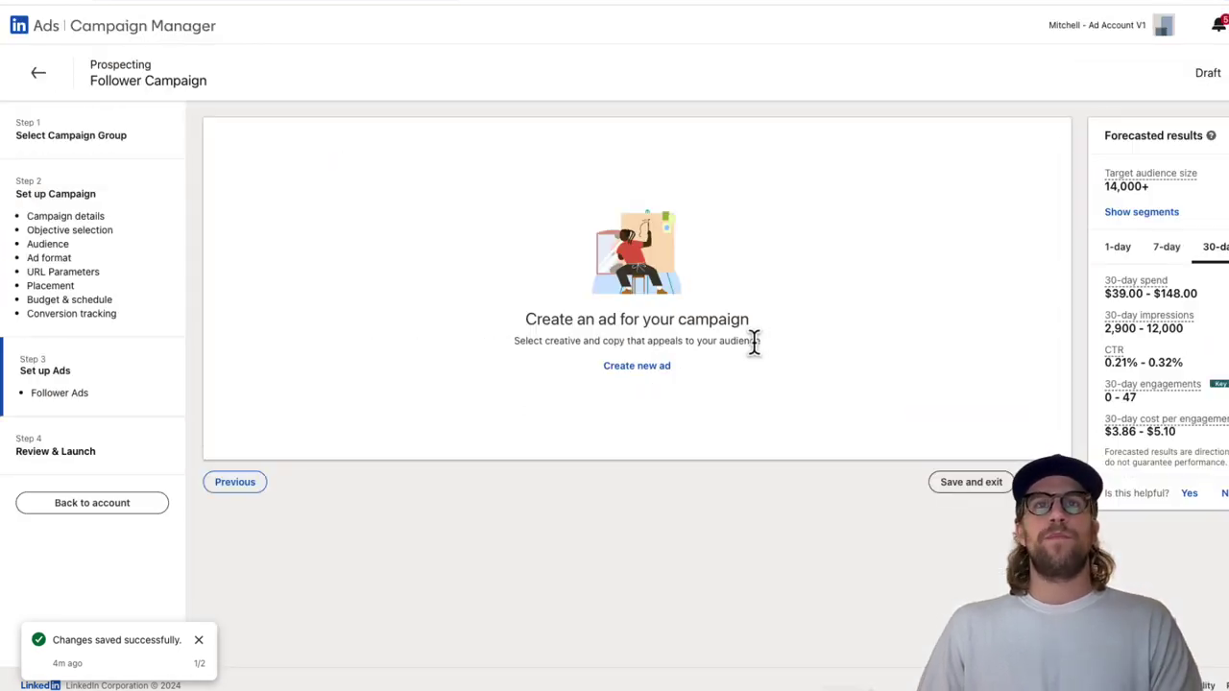
- Create a new Follower ad, keeping the '%FIRSTNAME%, %COMPANYNAME% is hiring!' headline
click(653, 371)
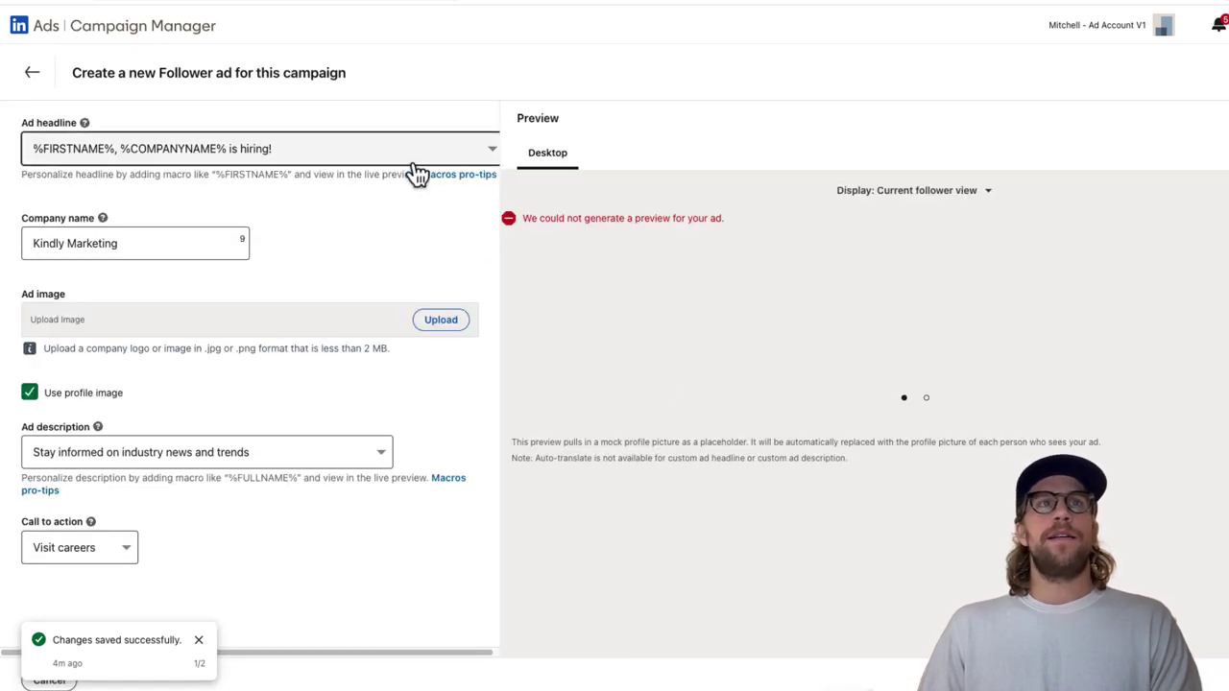
click(487, 163)
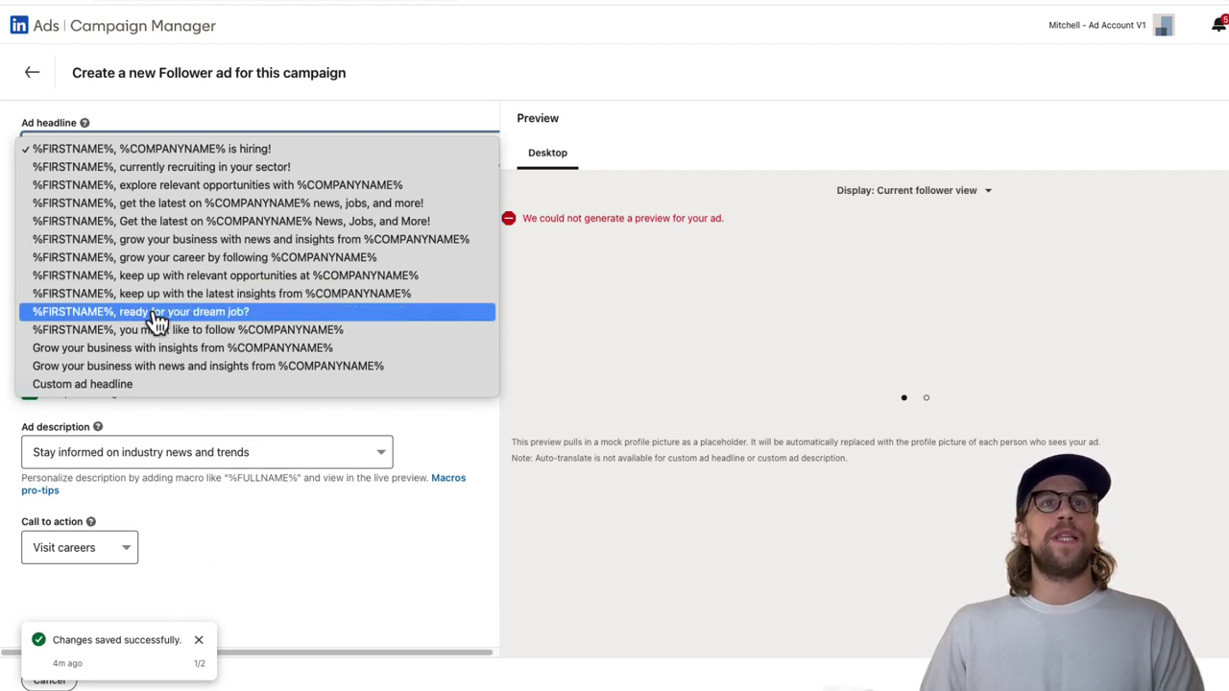
click(125, 400)
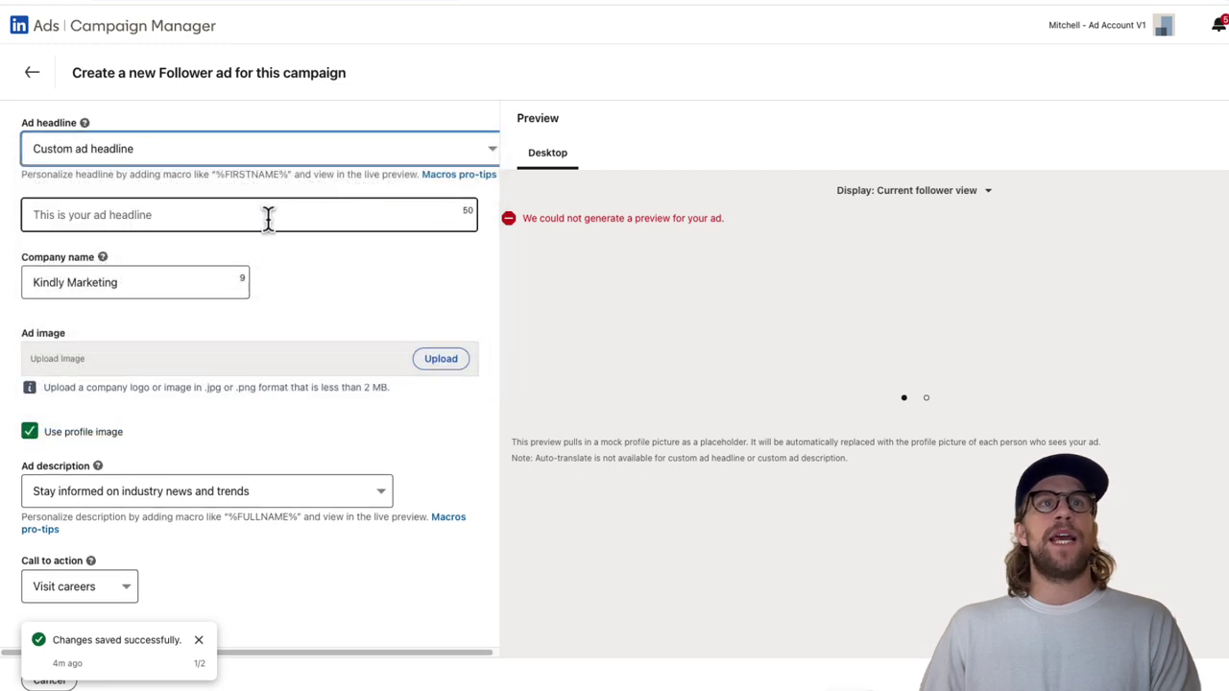
click(269, 215)
click(472, 161)
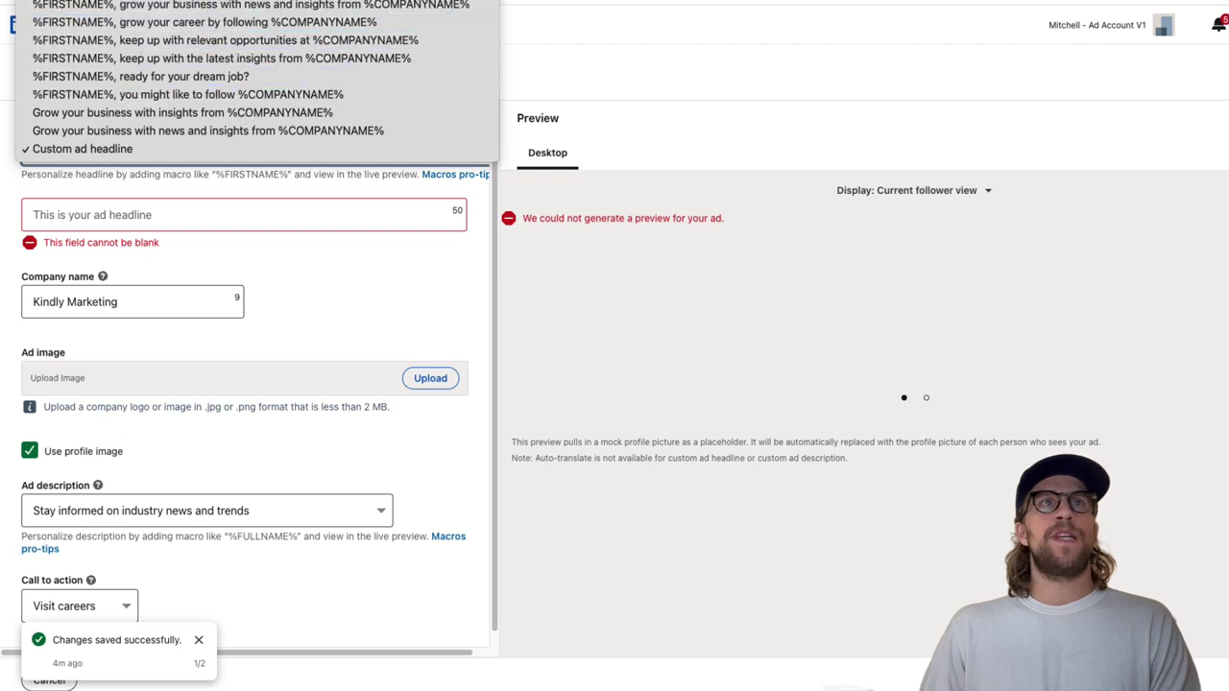
click(144, 2)
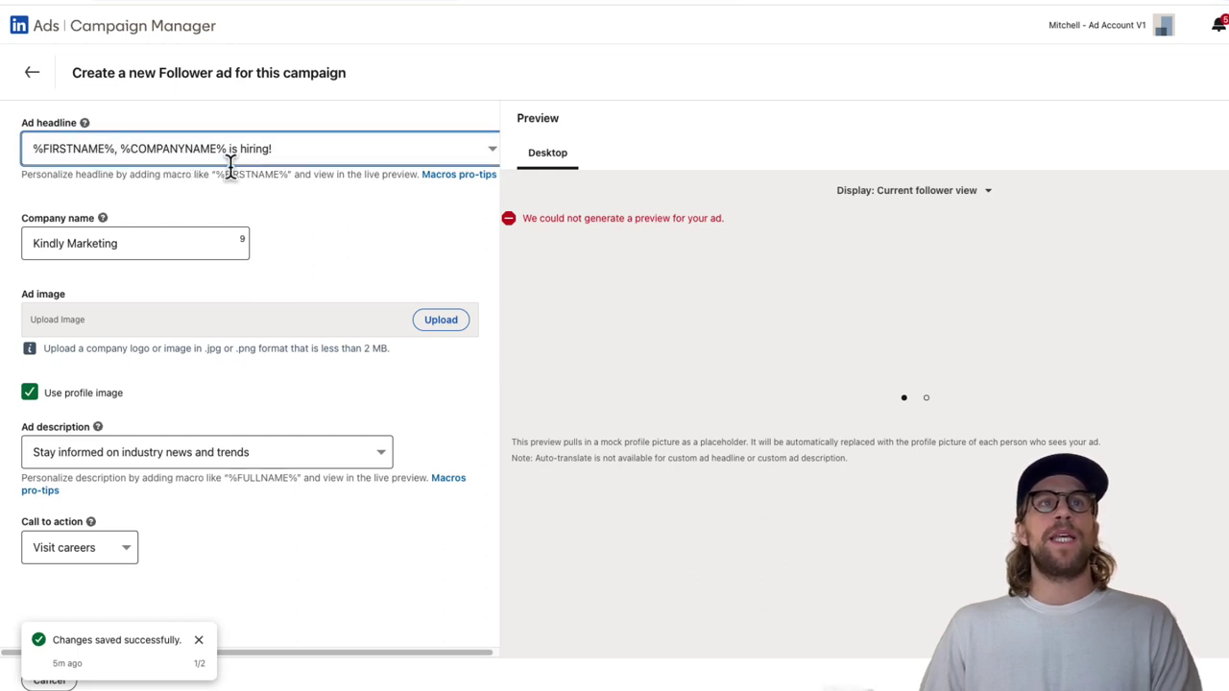
- Upload mg.png as the ad image
click(118, 241)
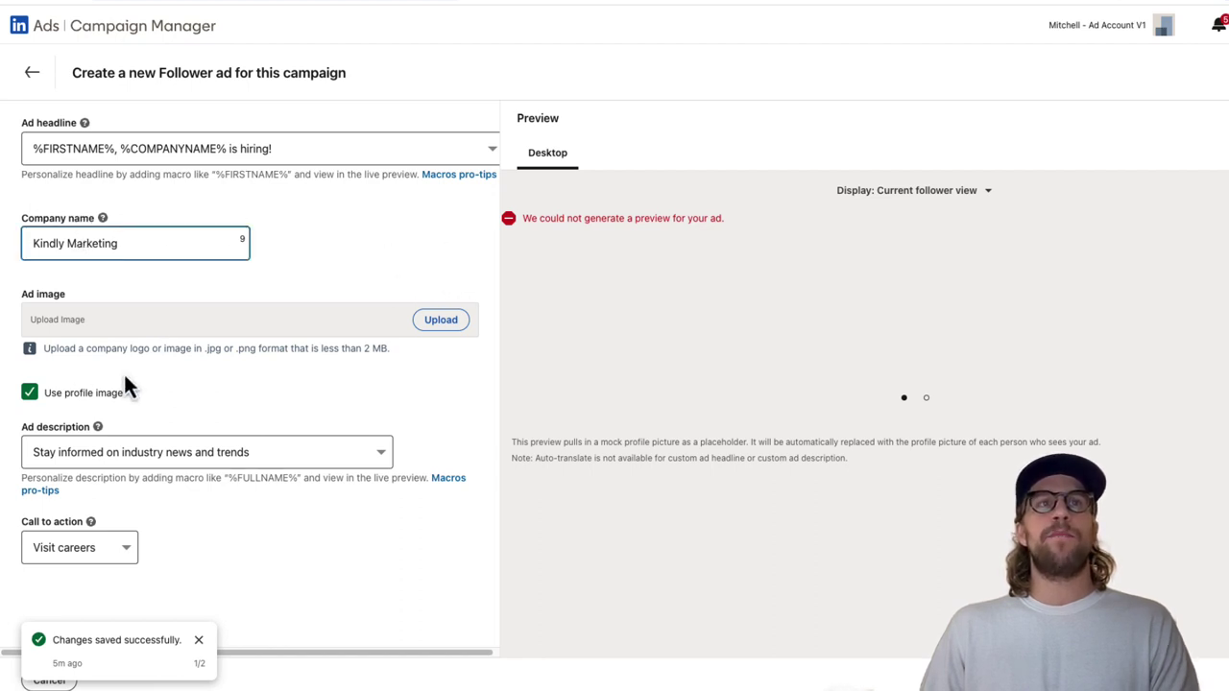
click(437, 326)
click(898, 449)
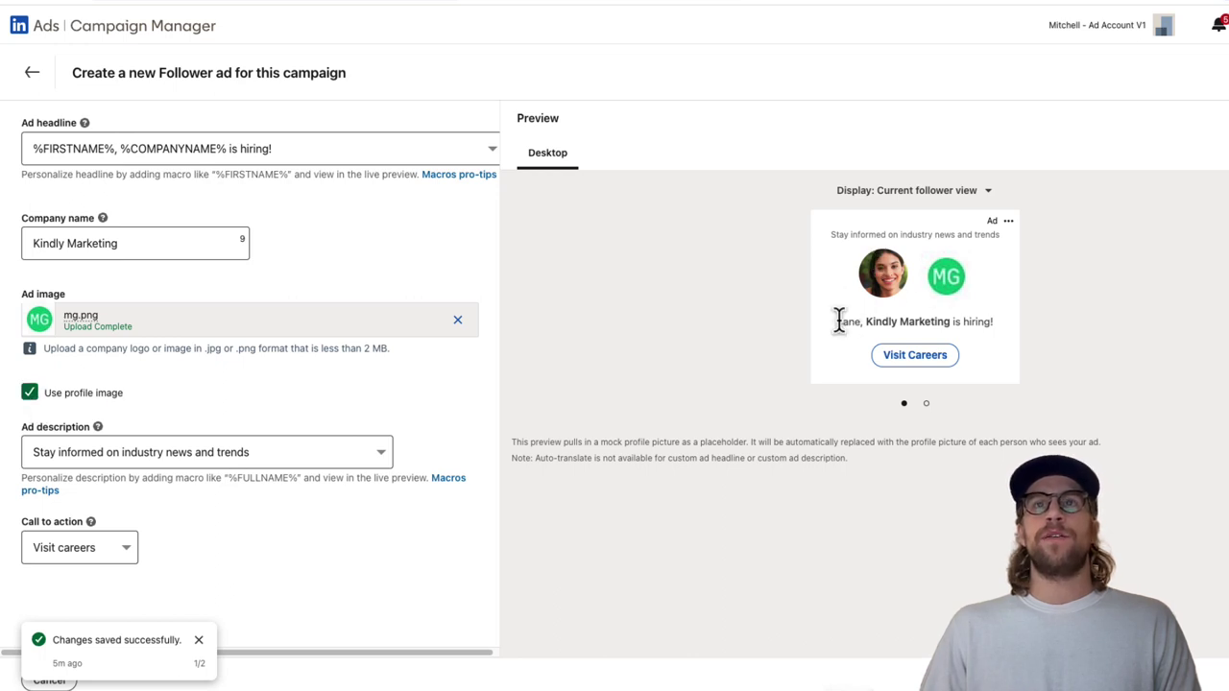
- Compare the non-follower and current-follower ad previews, then view the call-to-action options
drag(838, 321, 867, 325)
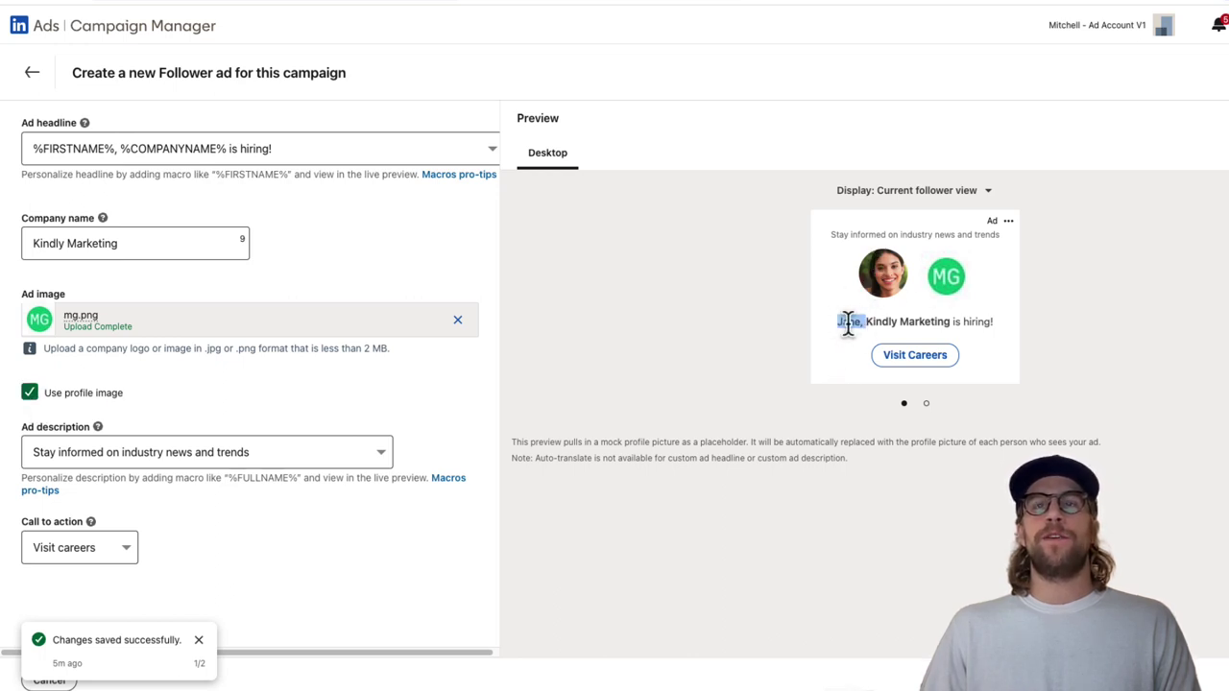
click(892, 323)
click(122, 243)
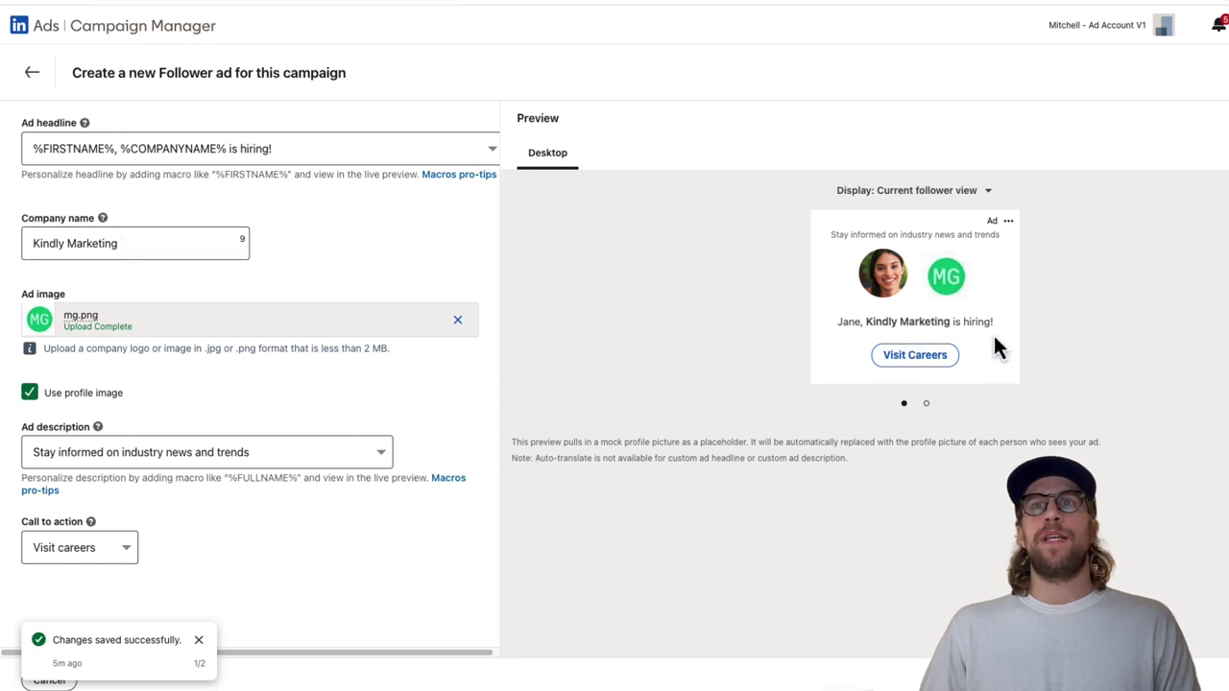
click(926, 403)
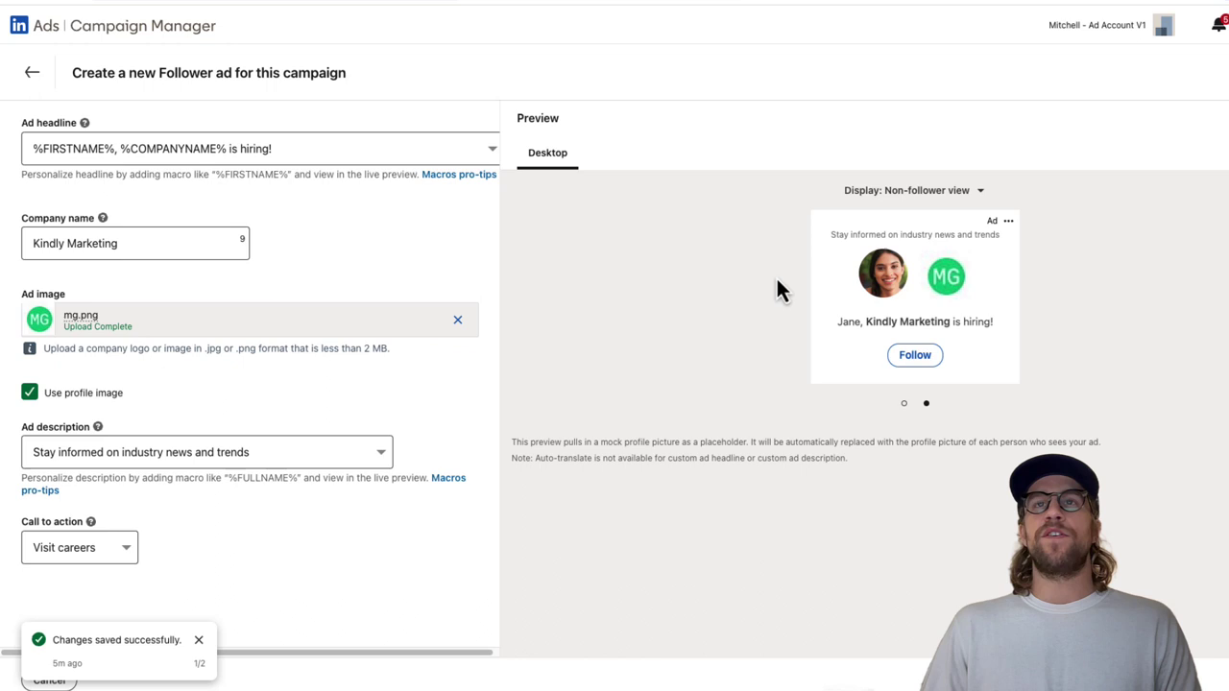
click(903, 404)
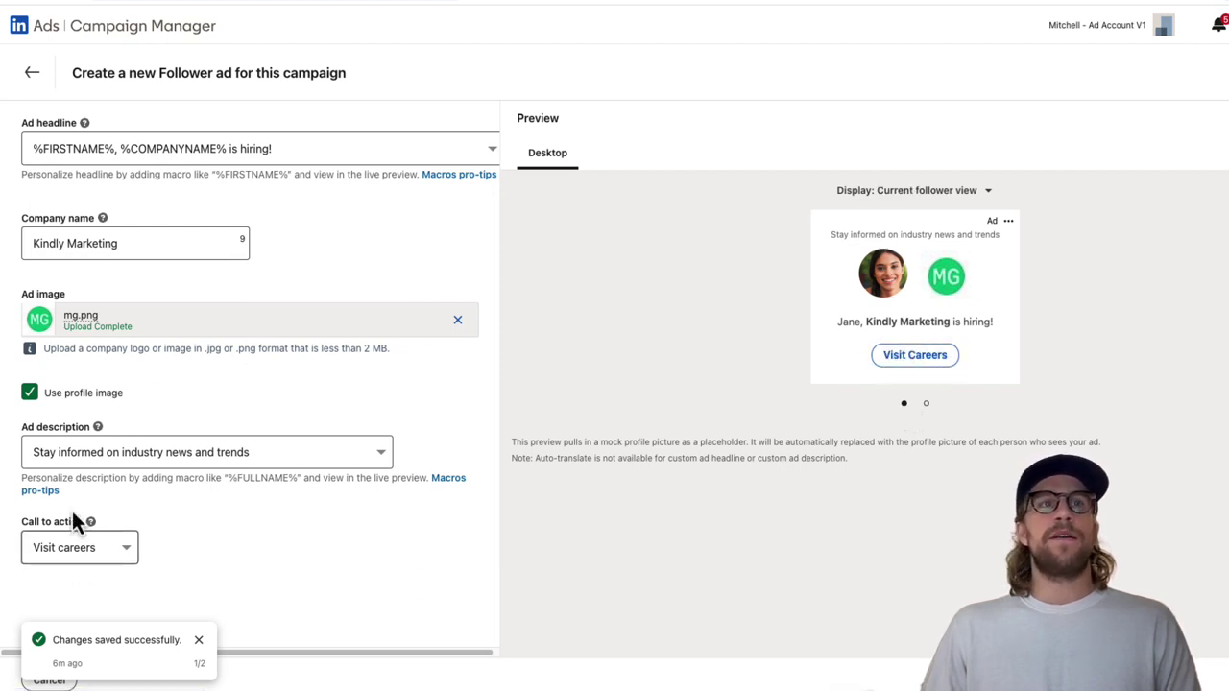
click(107, 563)
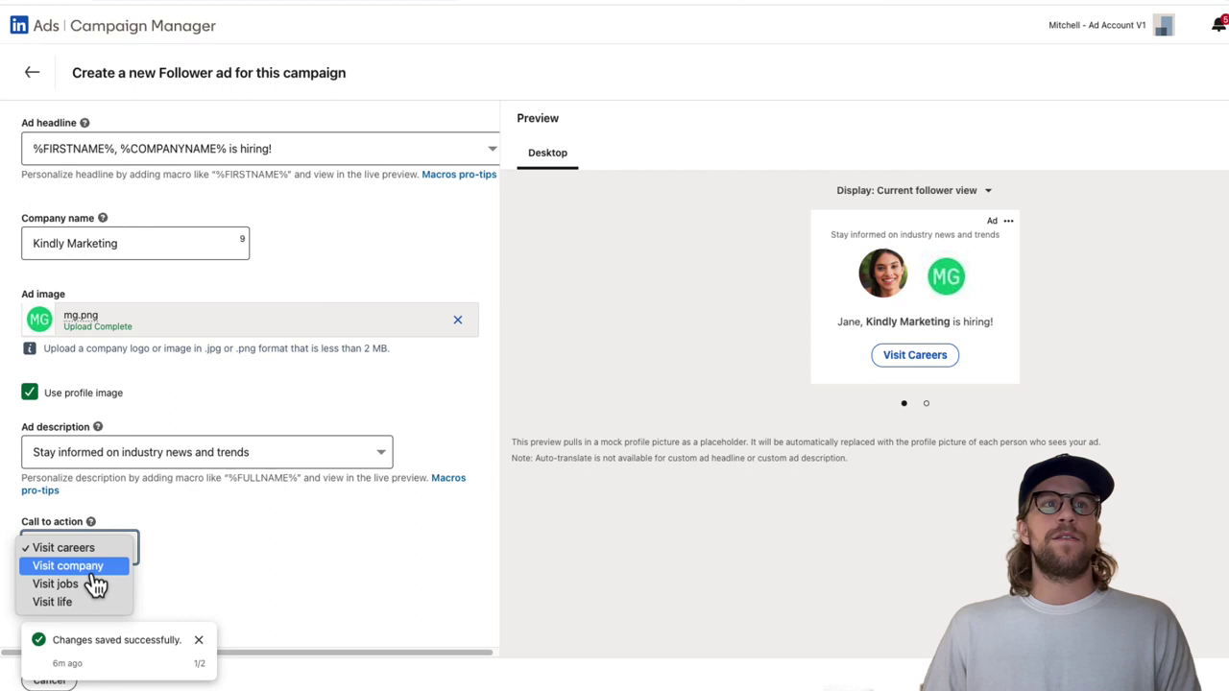
- Choose the Visit company call to action and the 'Visit the careers page for %COMPANYNAME%!' description, then preview for non-followers
click(86, 566)
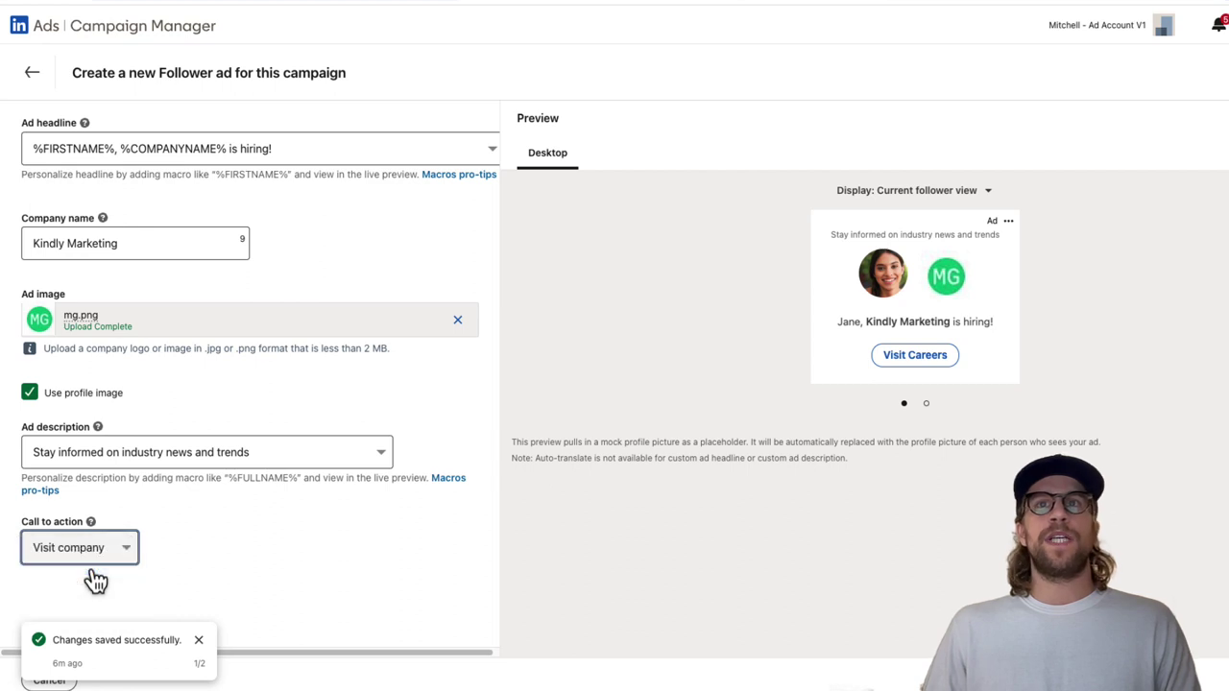
click(236, 461)
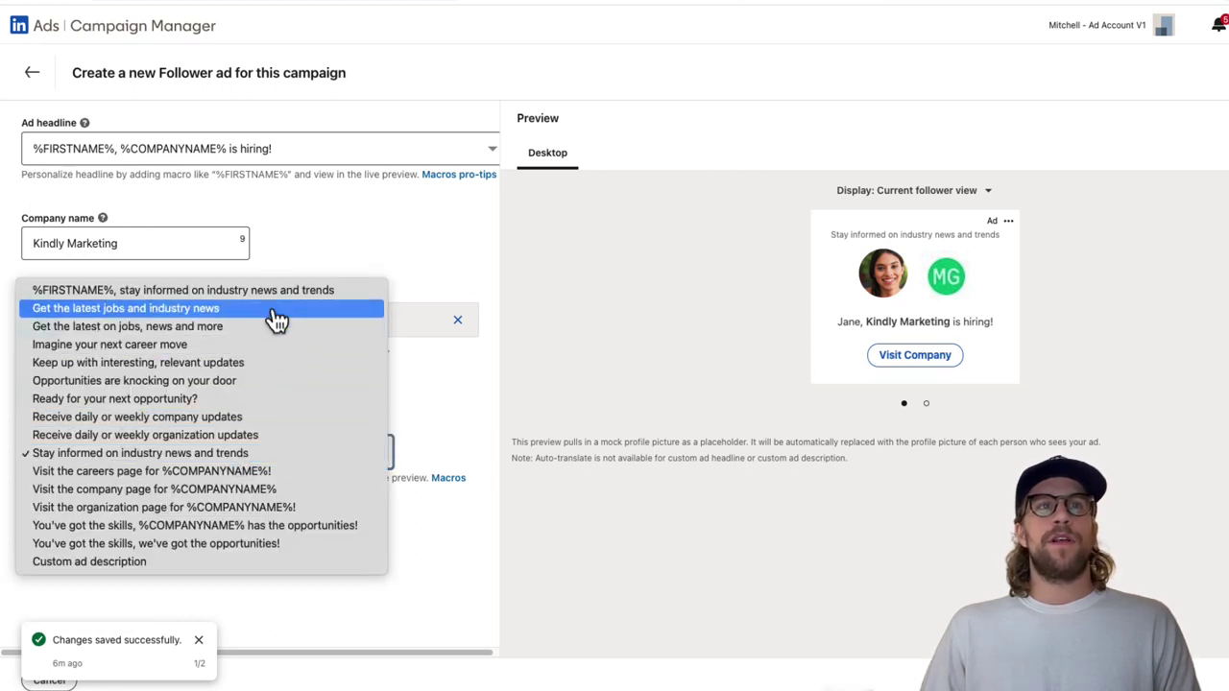
click(125, 566)
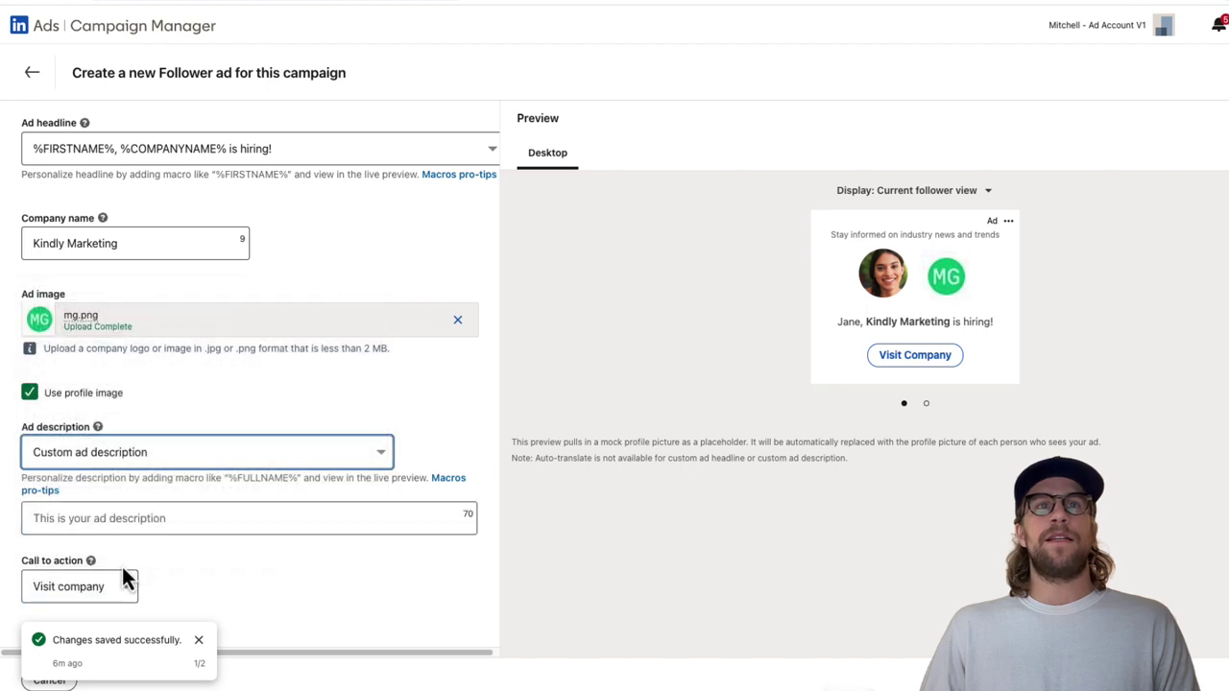
click(474, 520)
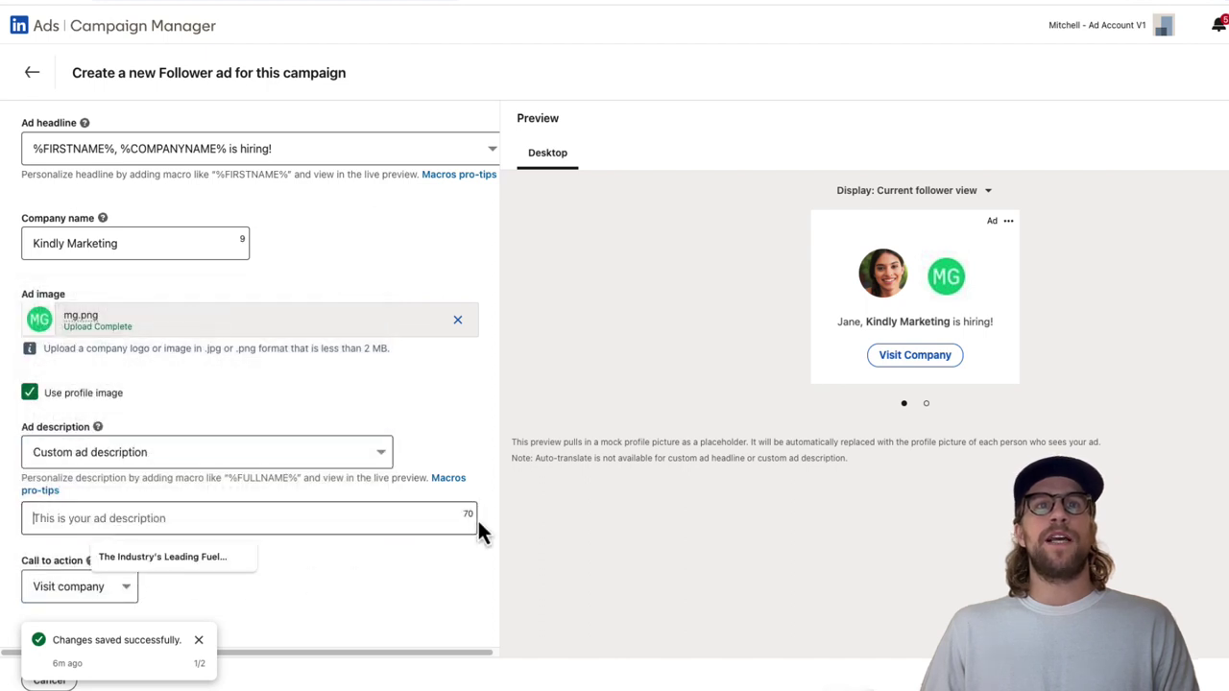
click(355, 457)
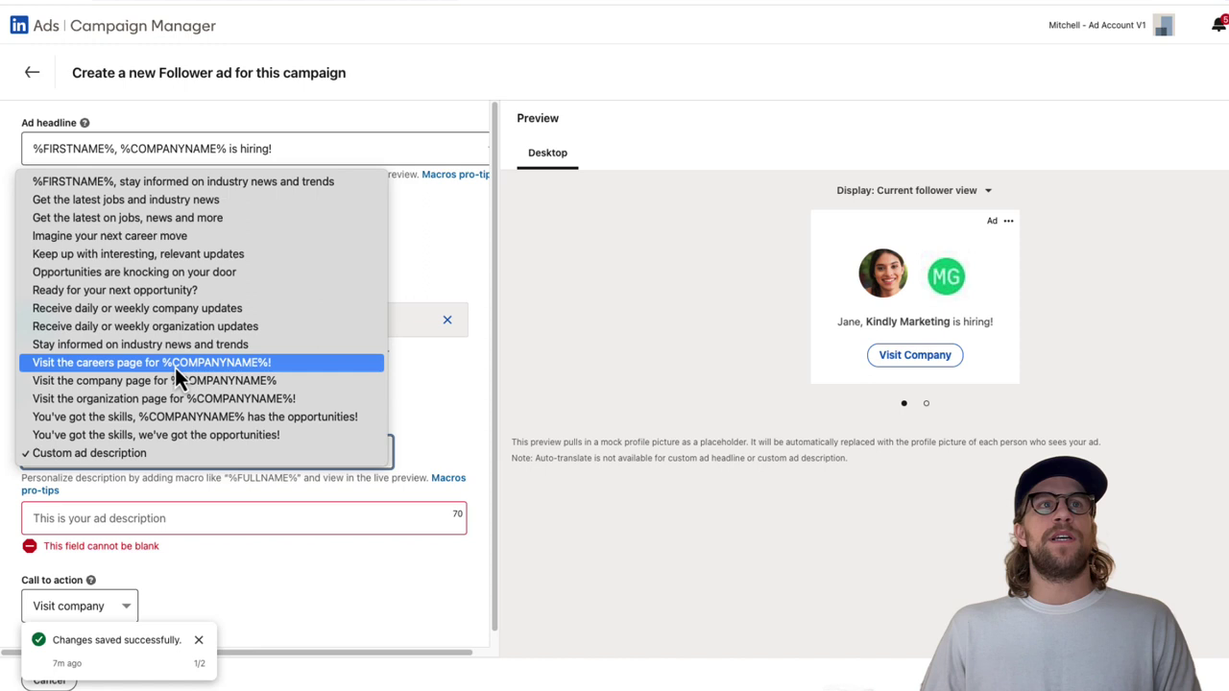
click(147, 370)
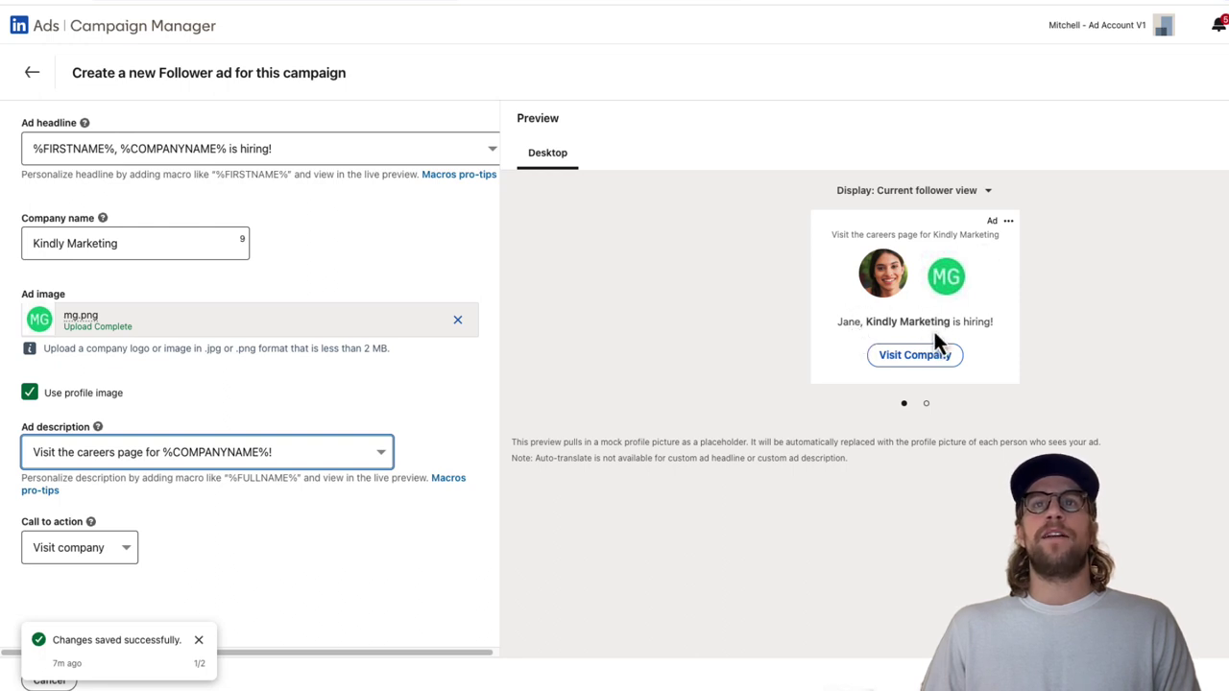
click(927, 404)
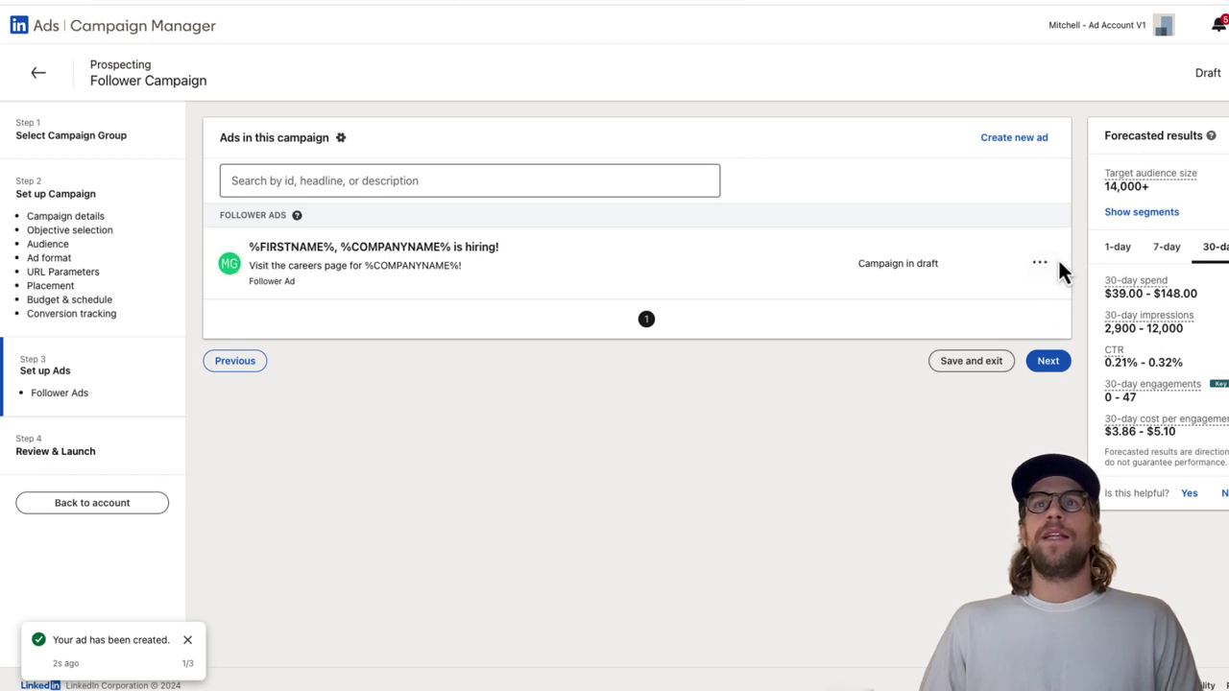
- Start duplicating the new Follower ad from its actions menu, then dismiss the duplicate's headline options
click(1047, 268)
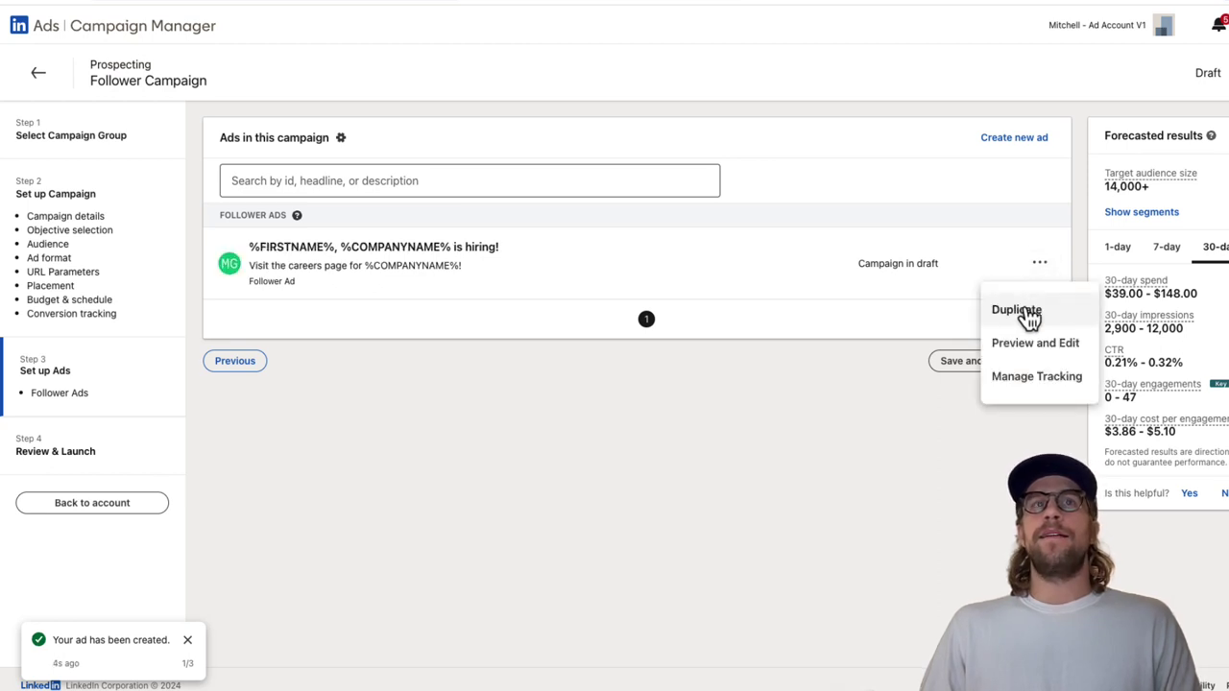
click(1025, 312)
click(361, 151)
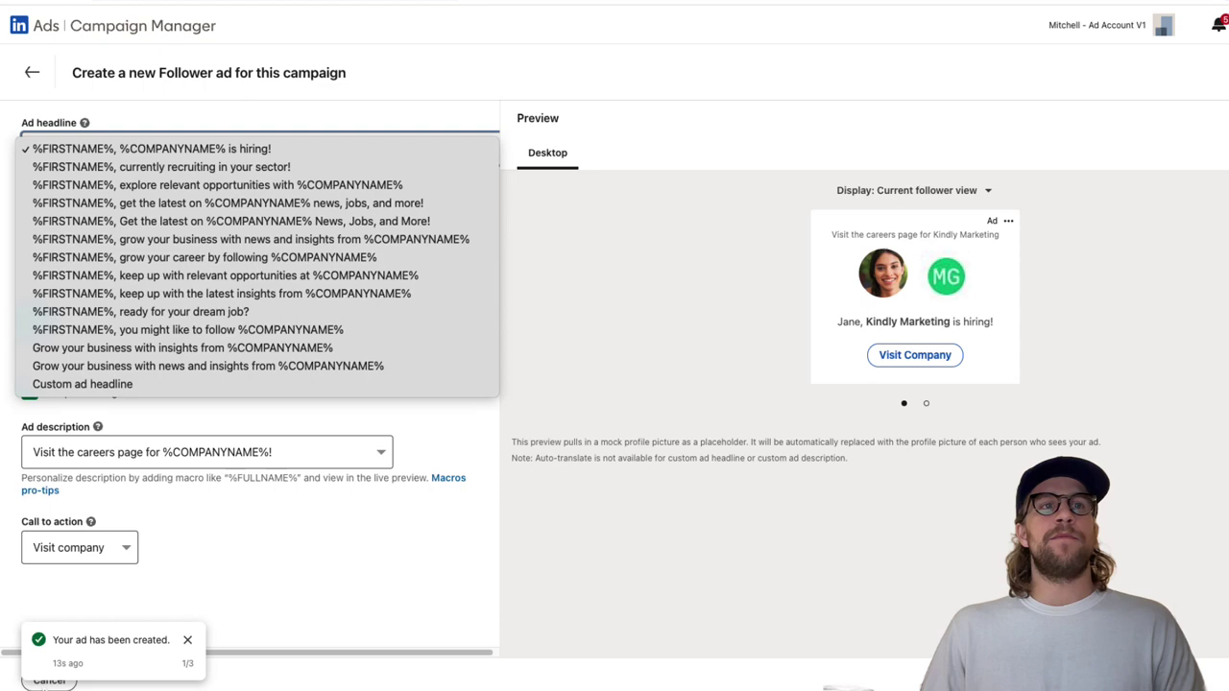
key(Escape)
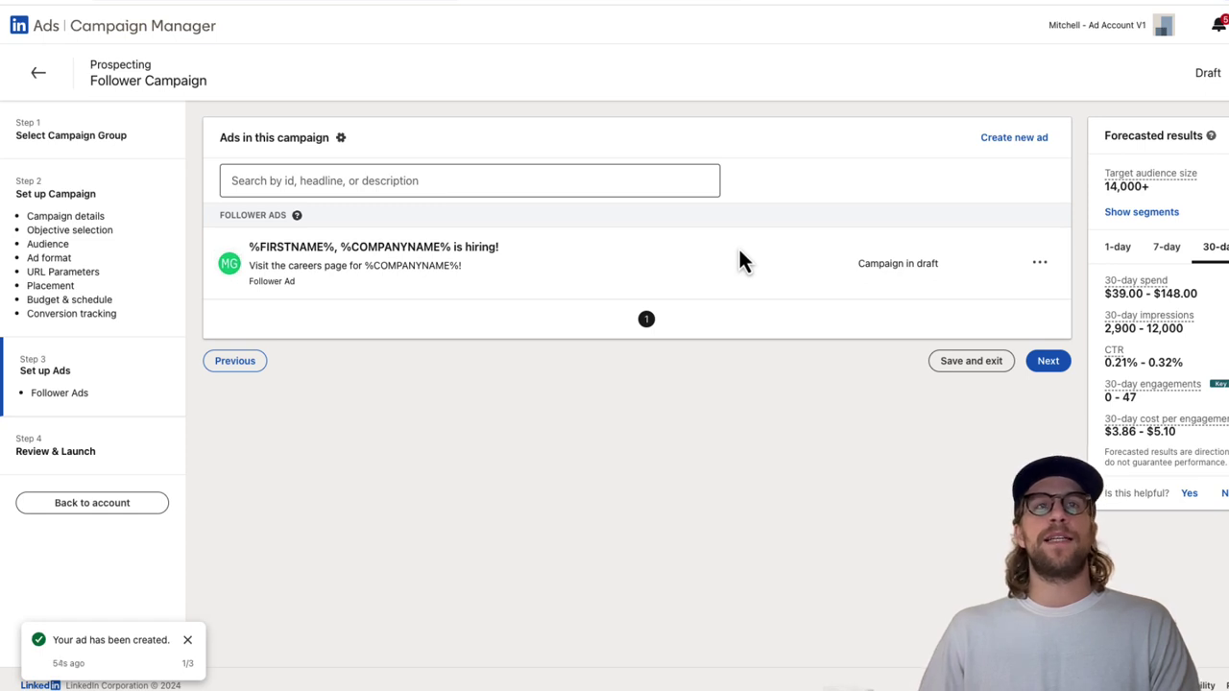
- Switch the Follower Campaign's ad rotation to 'Rotate ads evenly'
click(341, 141)
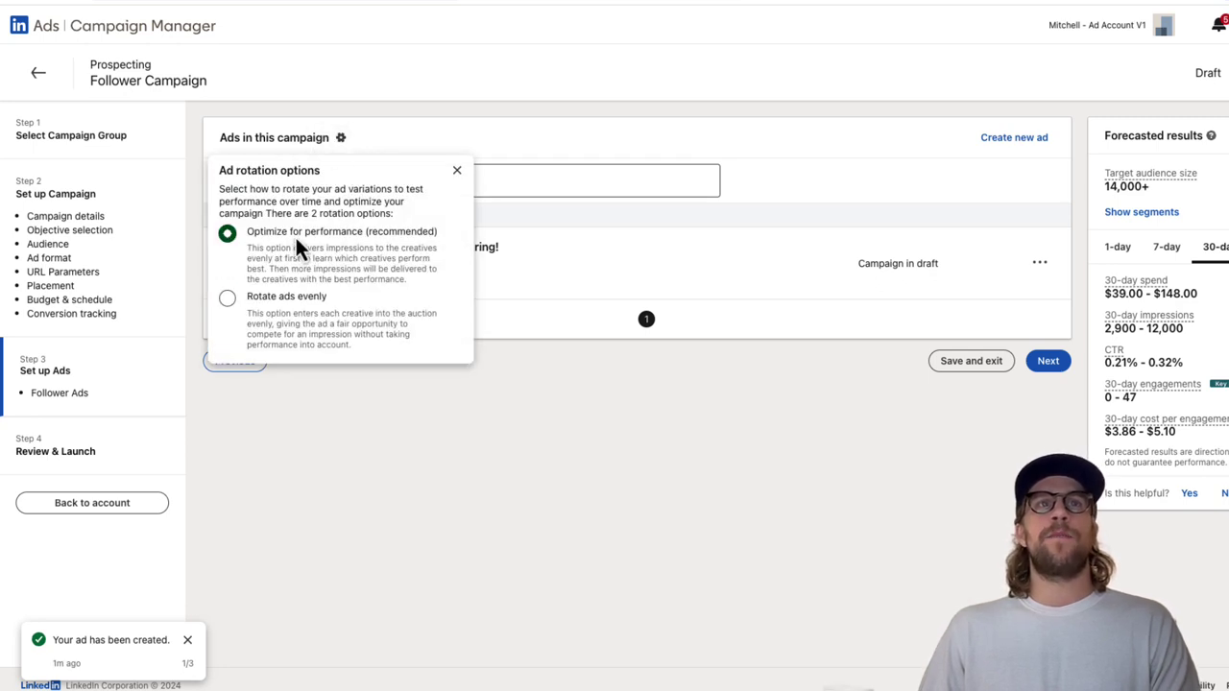
click(228, 300)
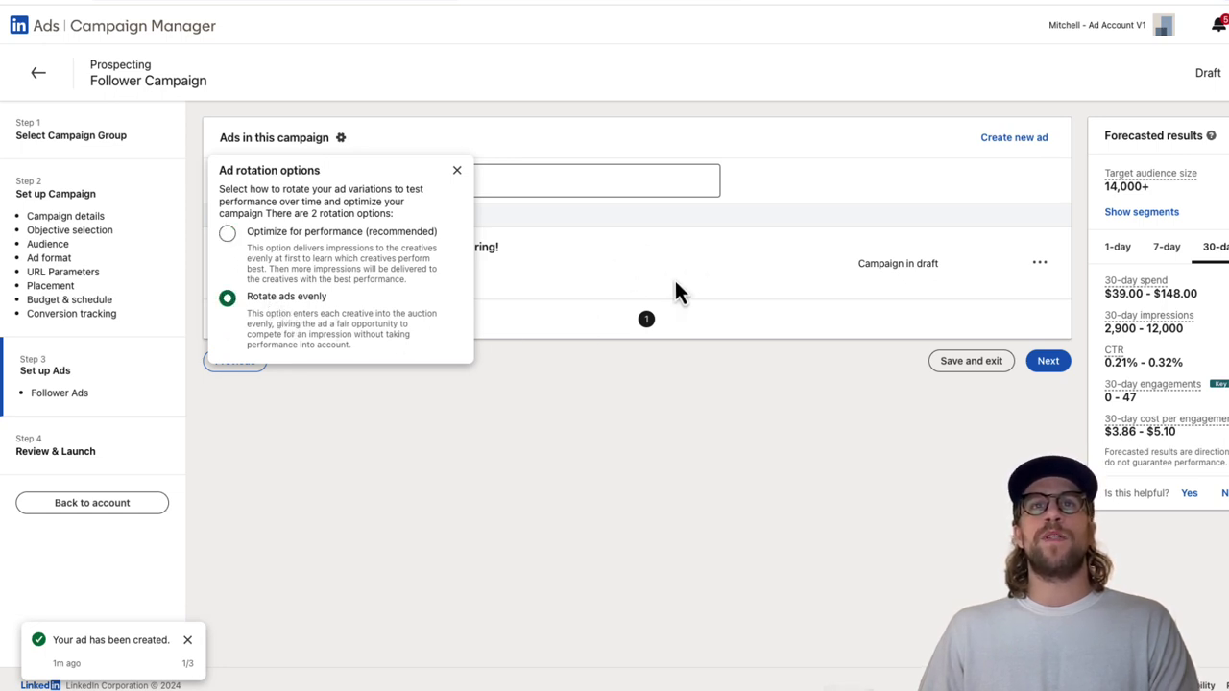
click(742, 375)
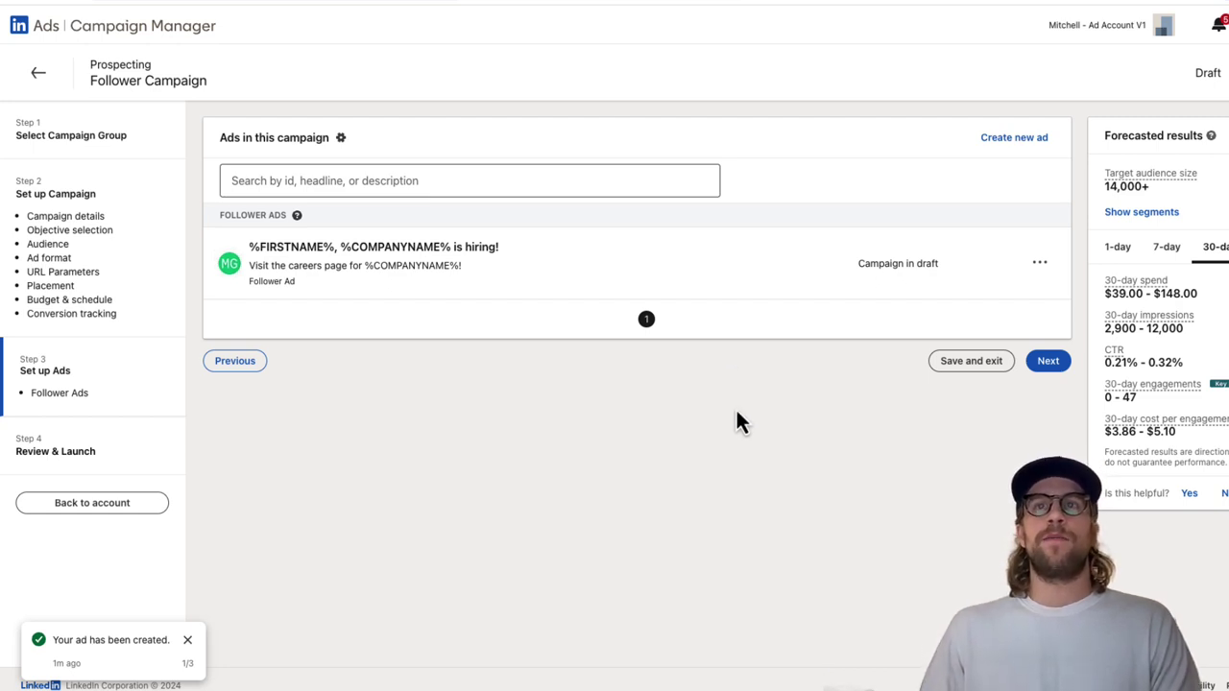
- Advance to Step 4 Review and launch and scroll through the campaign summary
click(1054, 364)
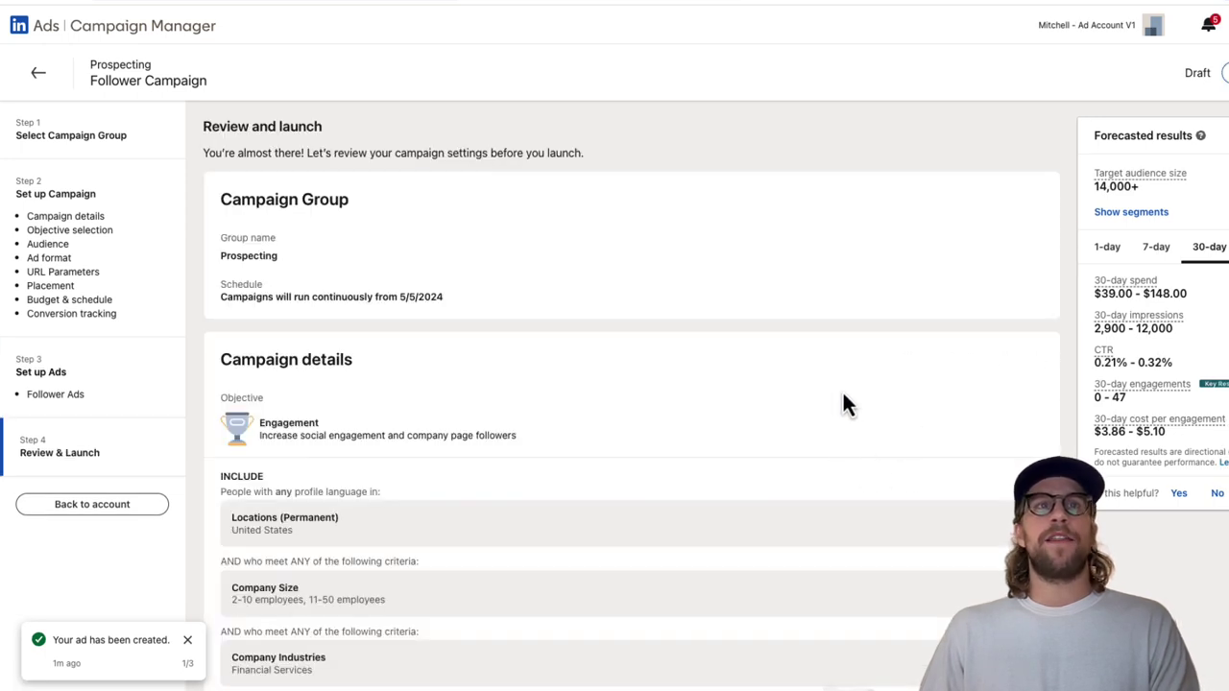
scroll(568, 334, down, 3)
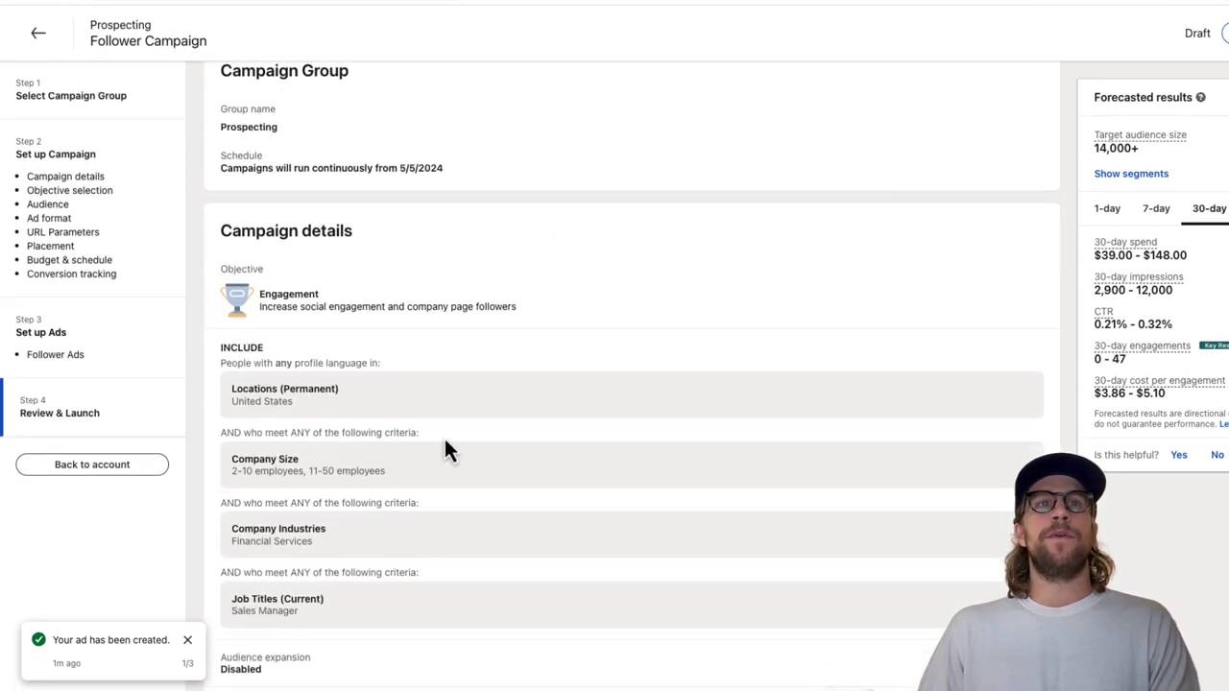
scroll(442, 390, down, 10)
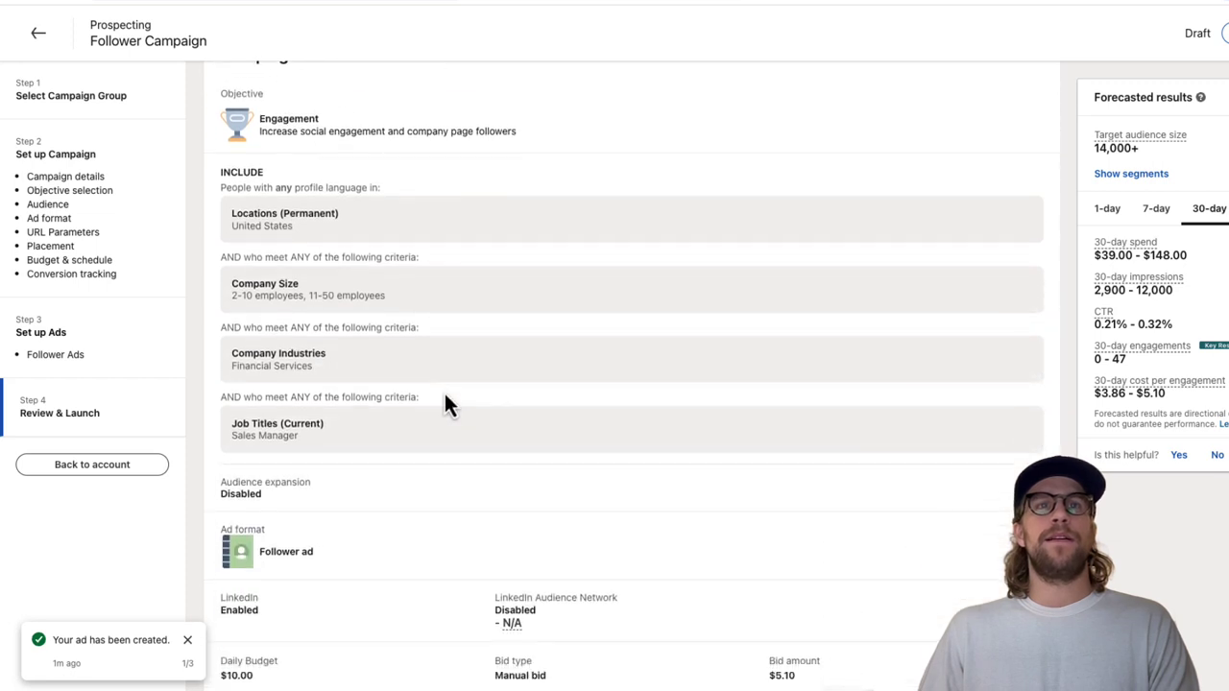